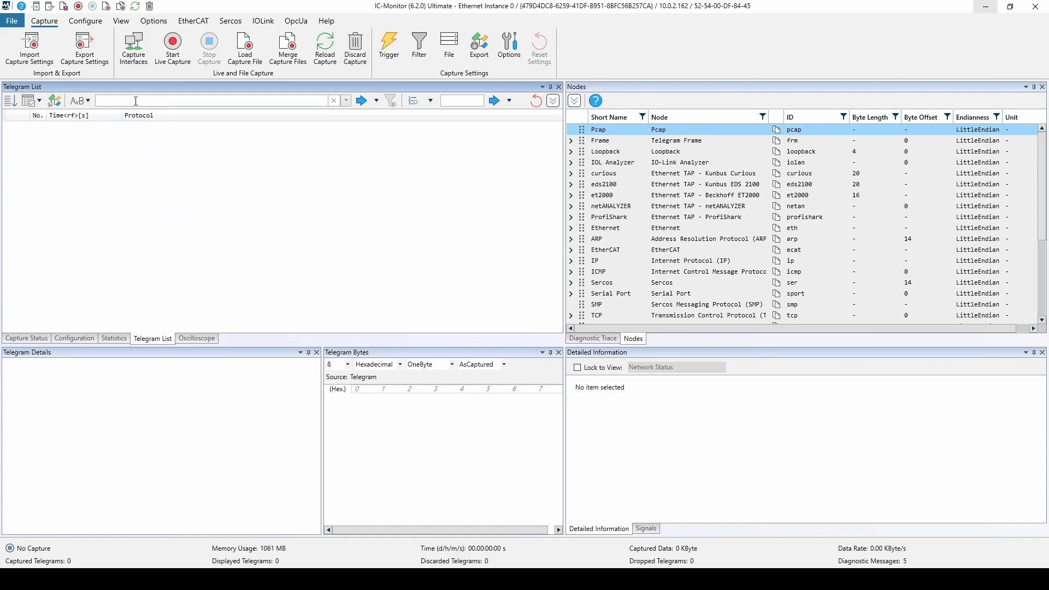
Start a live capture on the Ethernet Instance 0 interface and look through the incoming telegrams.
left_click(133, 54)
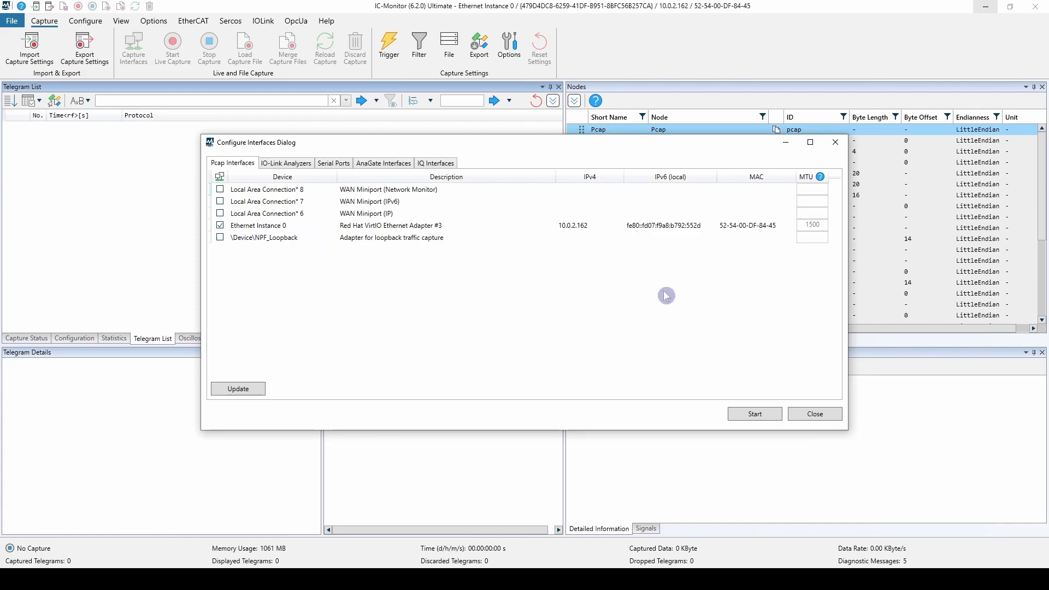
left_click(756, 414)
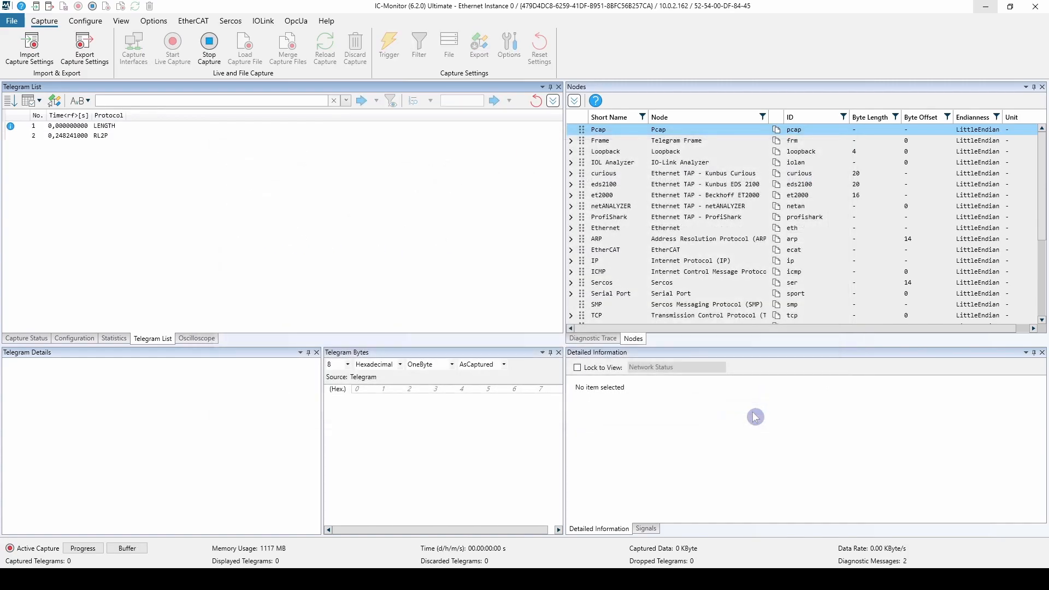
scroll(345, 251, "down", 2)
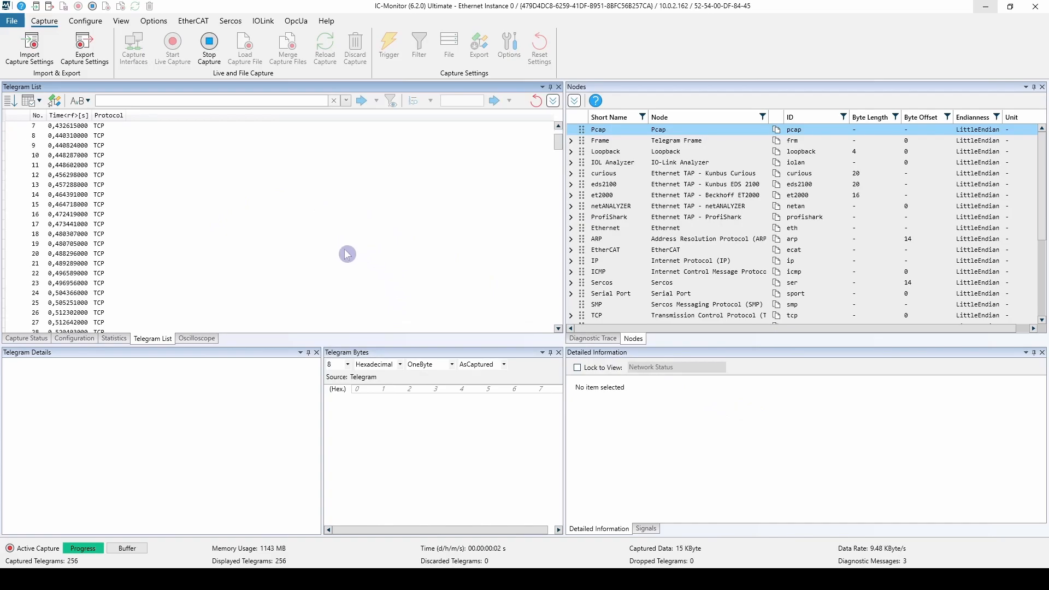
scroll(348, 254, "up", 2)
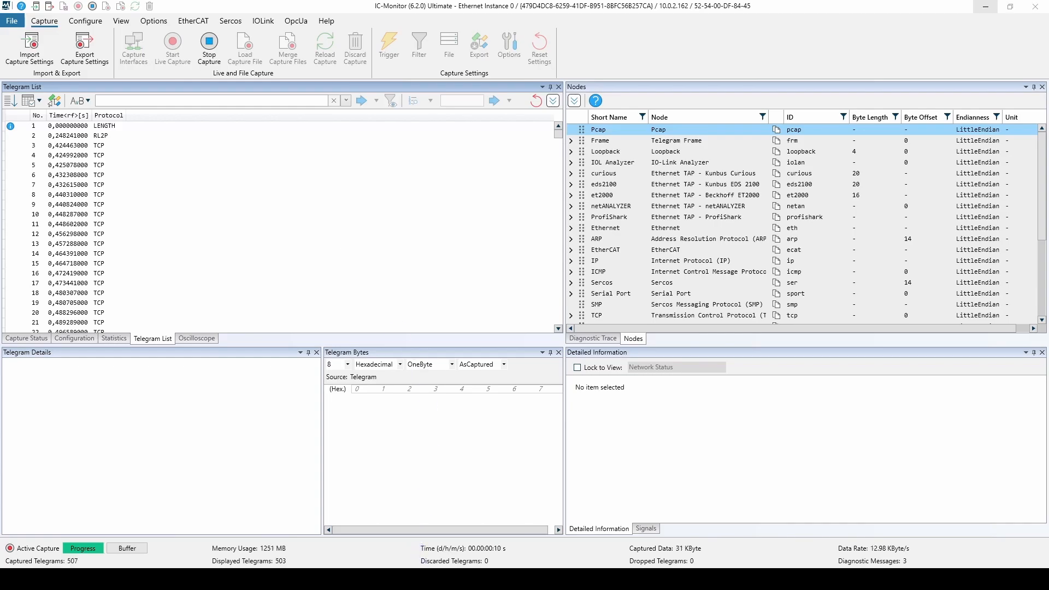
Run tracert 8.8.8.8 in the Command Prompt, minimize it when the trace completes, and stop the live capture.
left_click(409, 580)
type("tracert 8.8.8.8")
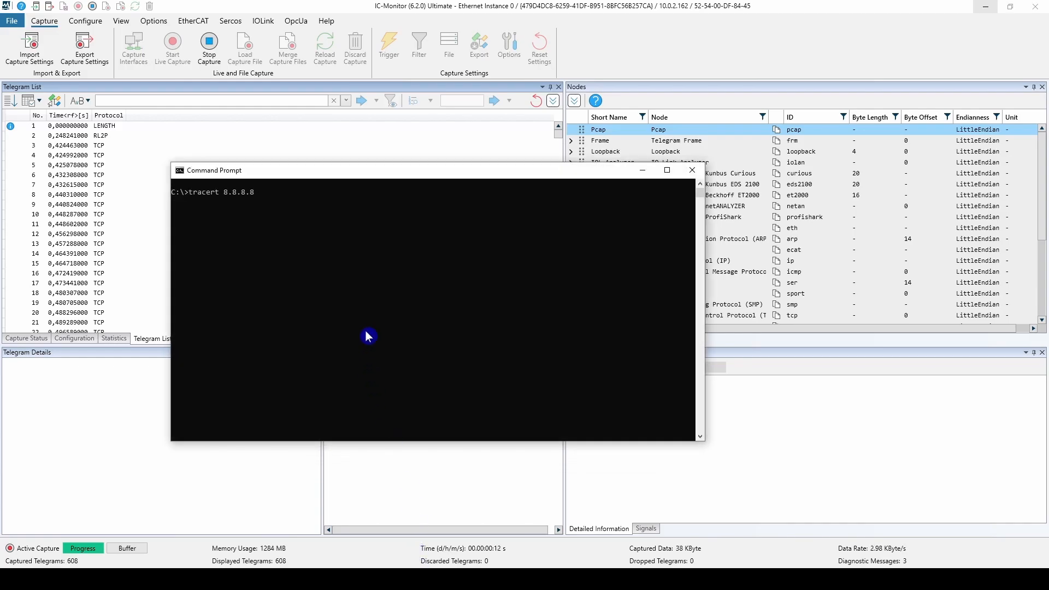
key("Return")
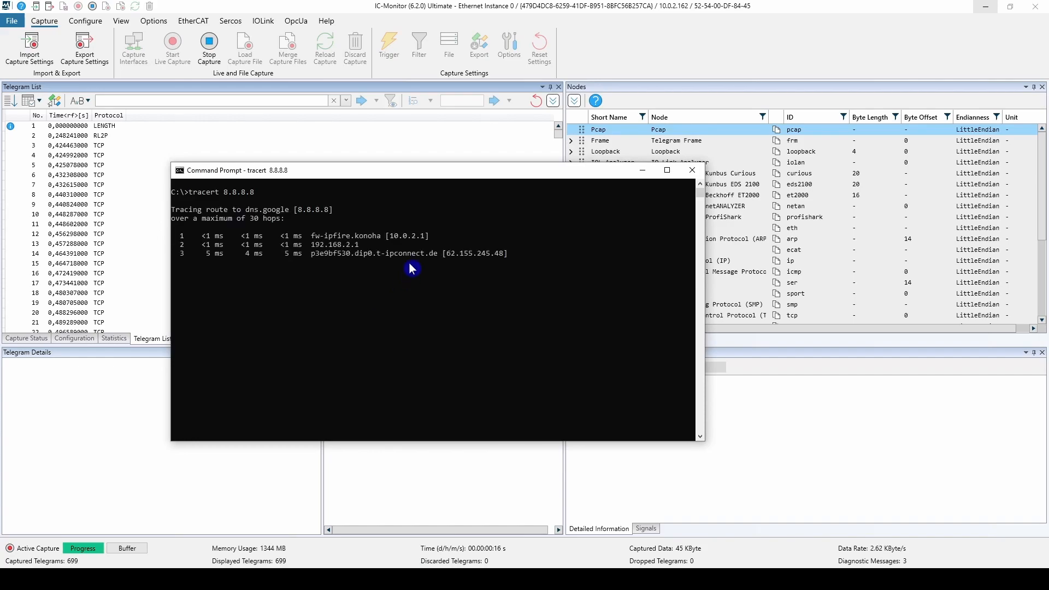
left_click_drag(430, 175, 442, 173)
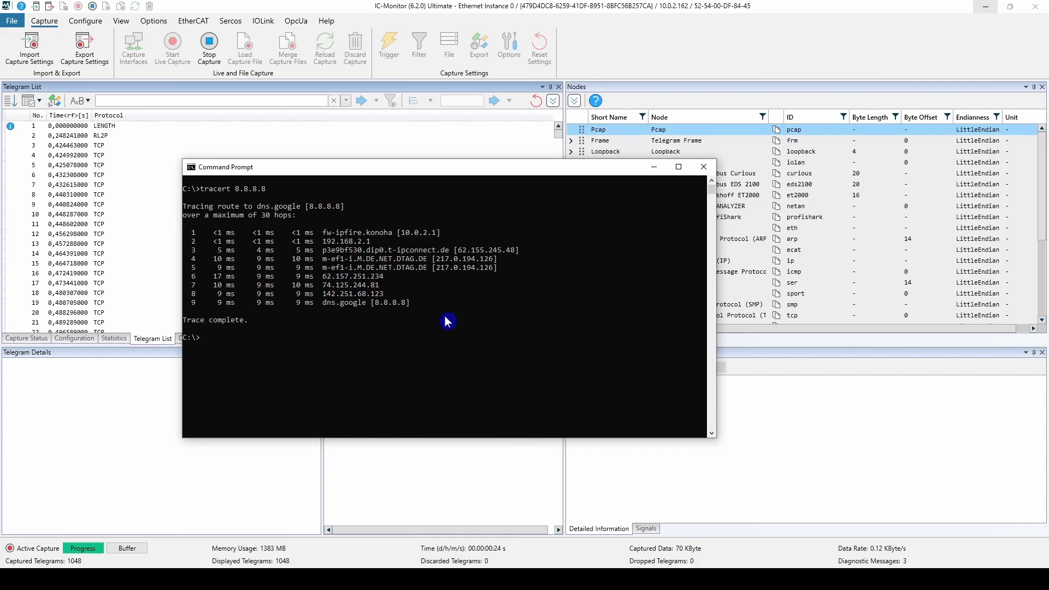
left_click(653, 170)
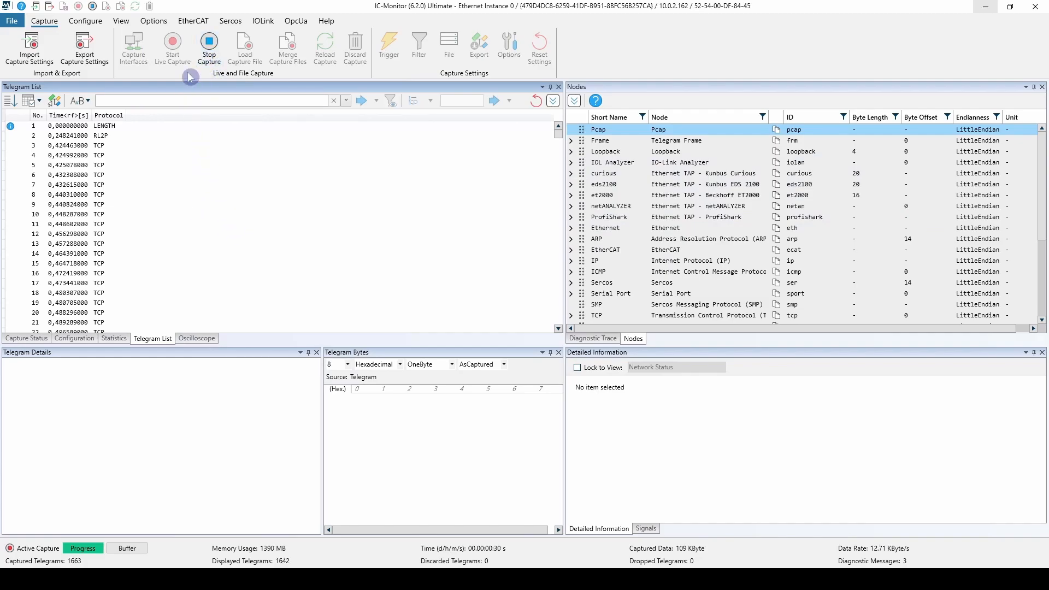
left_click(209, 46)
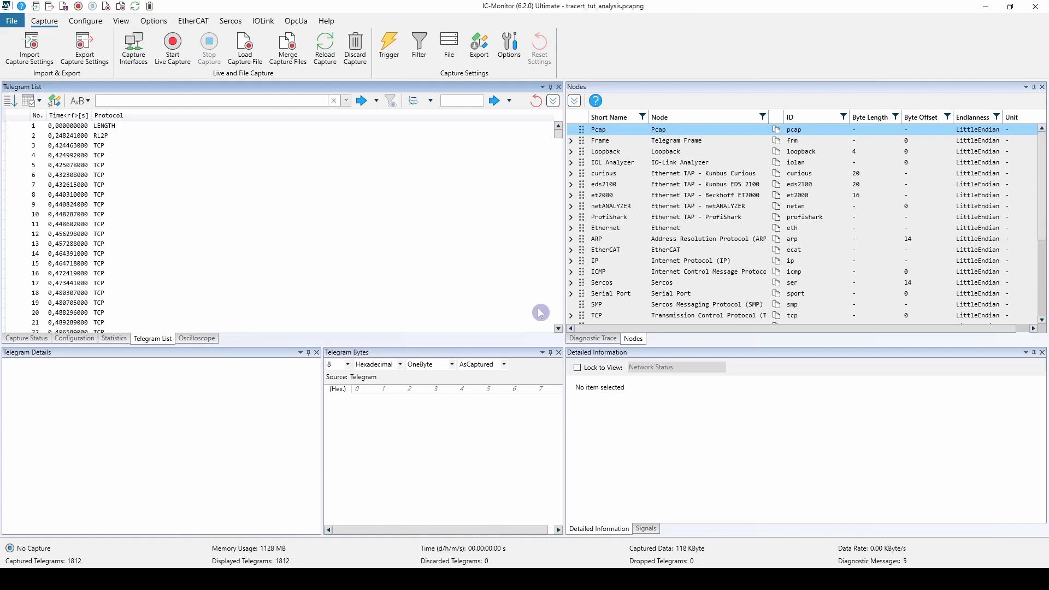
Browse the captured telegrams and select TCP telegram 478.
scroll(263, 191, "down", 10)
scroll(277, 207, "down", 8)
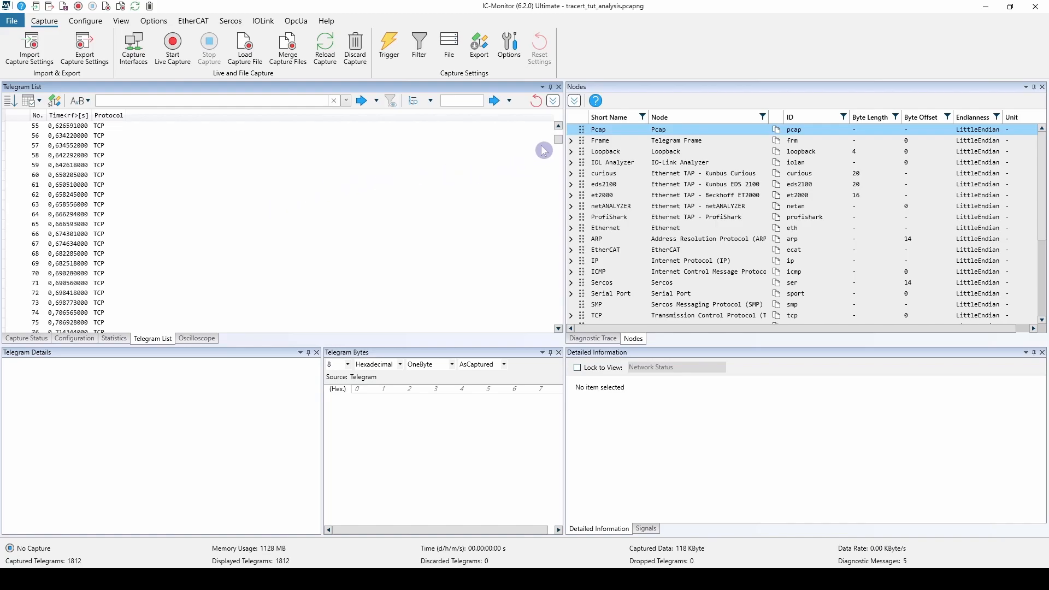
left_click_drag(558, 142, 543, 188)
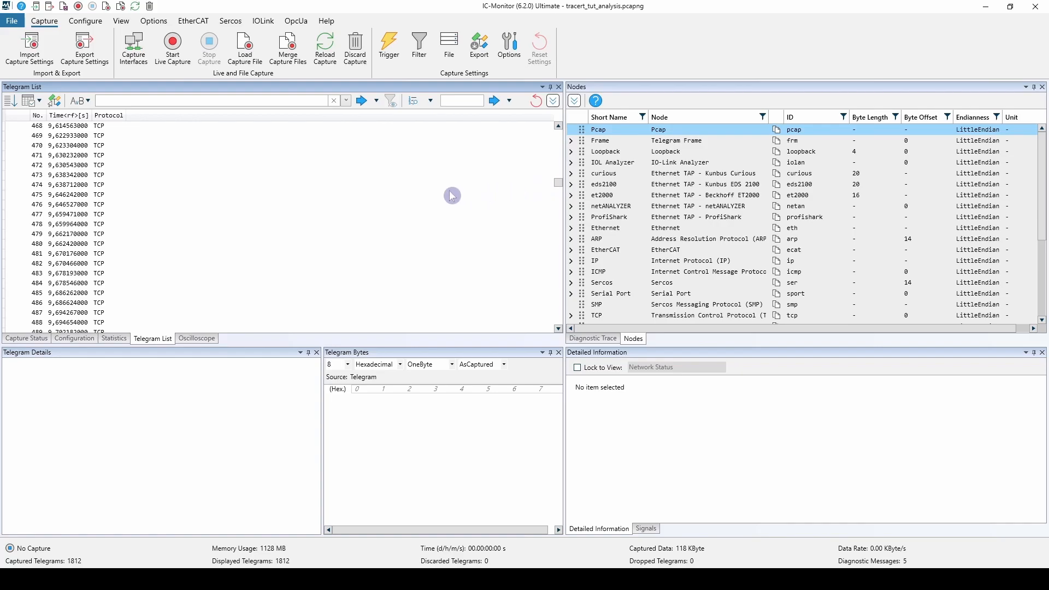
left_click(104, 224)
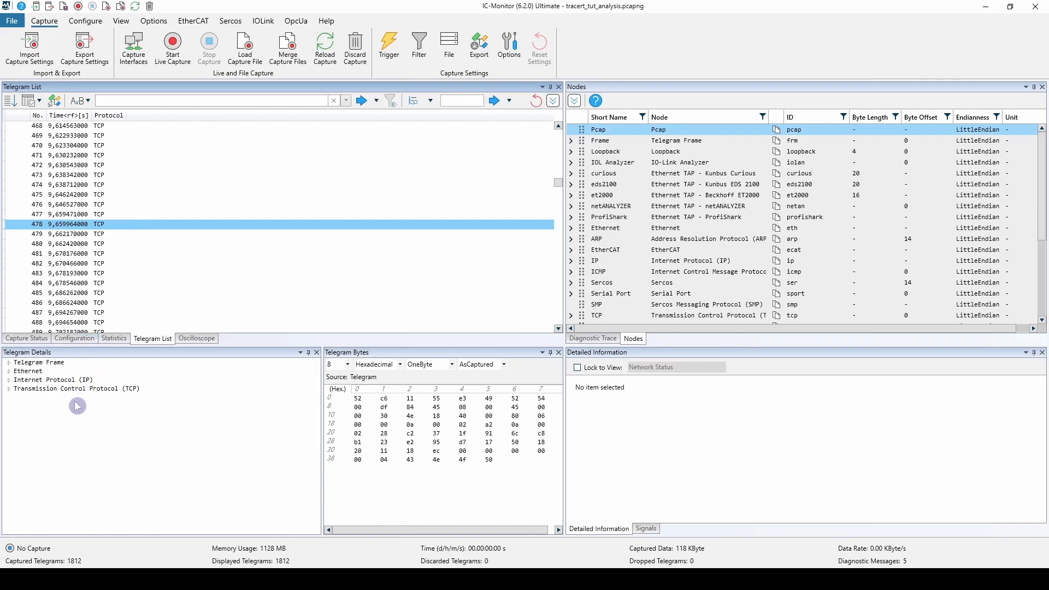
Expand the telegram's Transmission Control Protocol and TCP Header details and inspect the bytes of the header and its Destination Port.
mouse_move(79, 390)
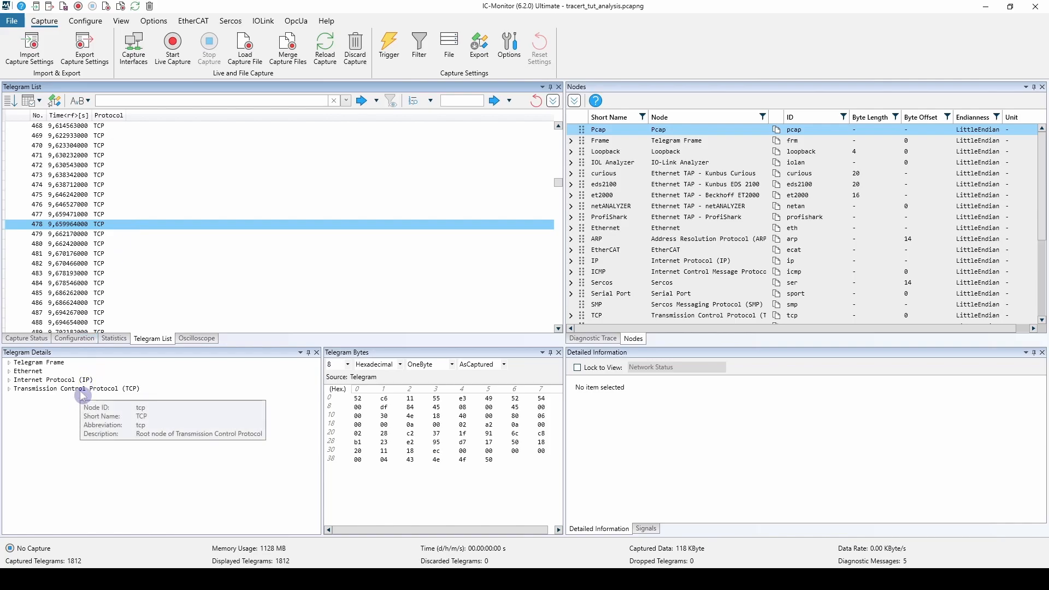
left_click(80, 389)
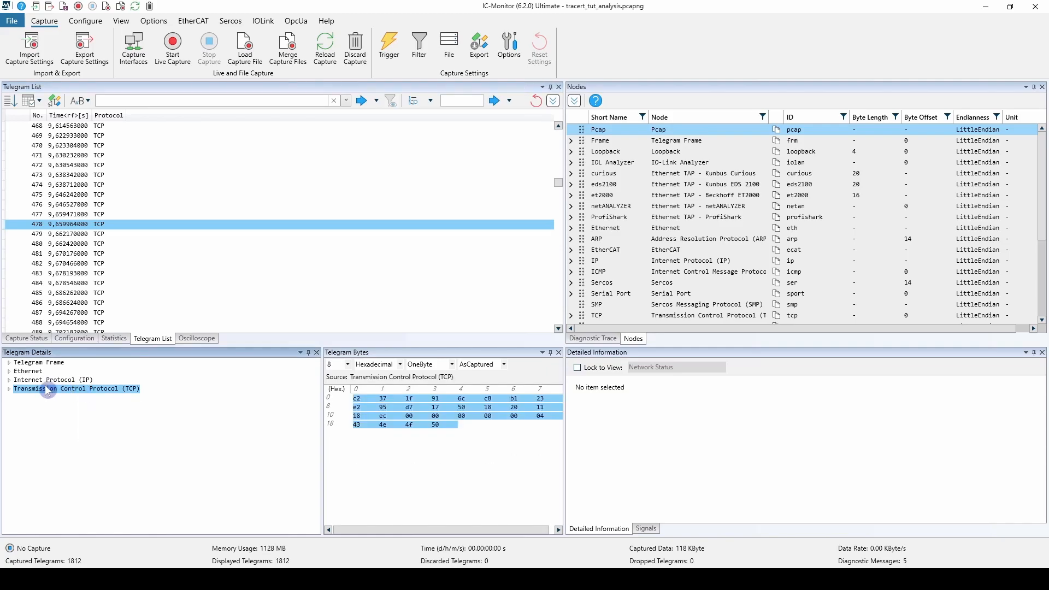
left_click(9, 390)
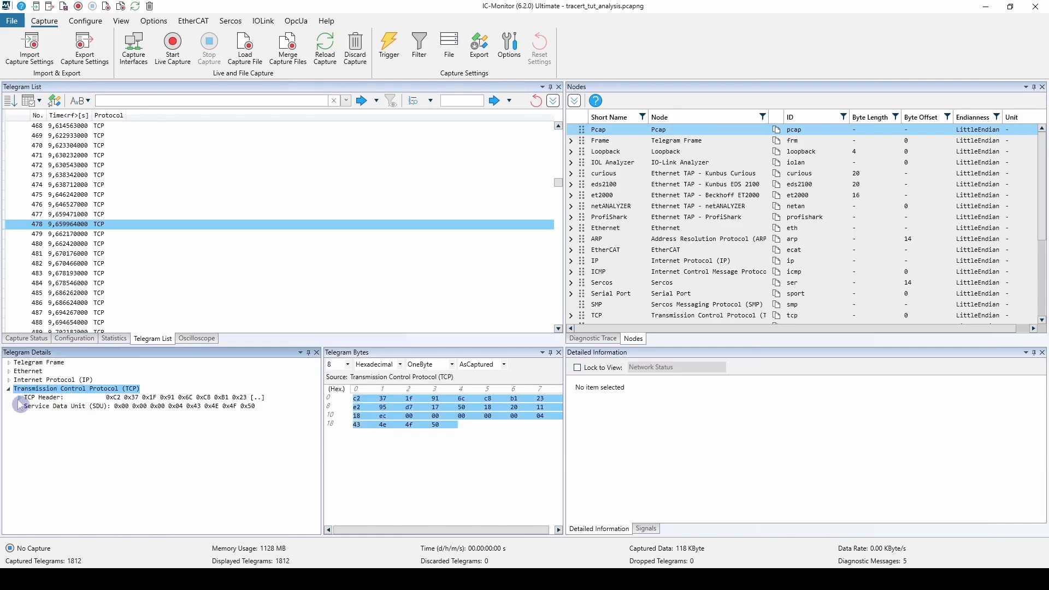
left_click(19, 397)
left_click(55, 415)
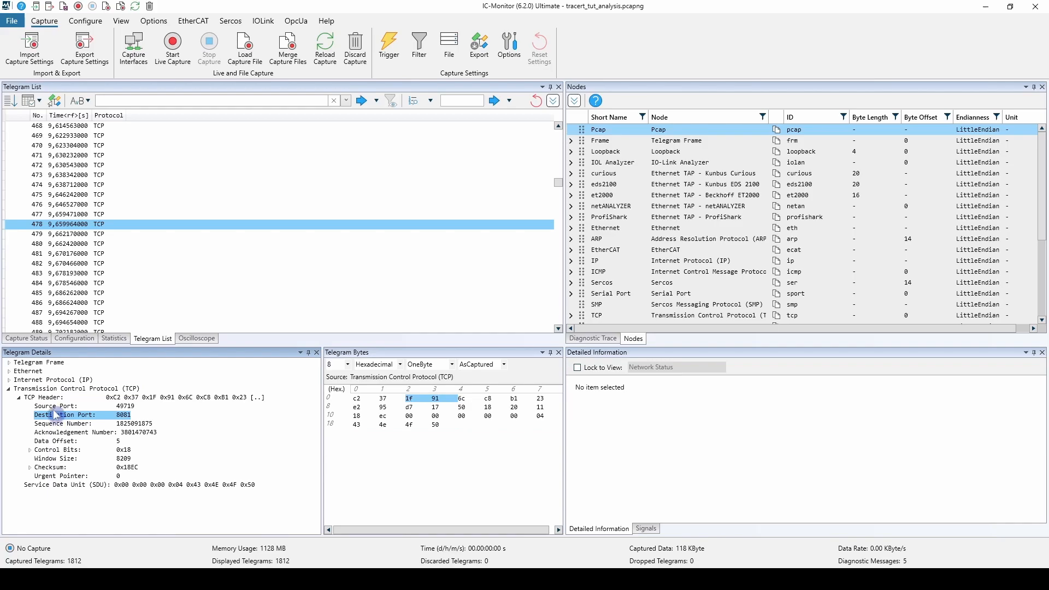
mouse_move(62, 417)
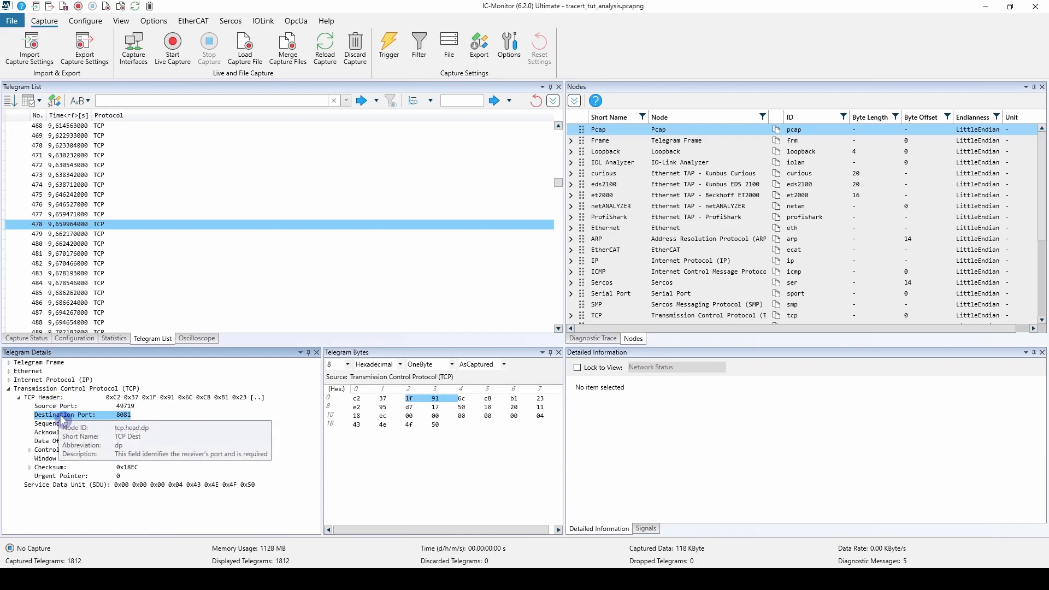
left_click(135, 390)
left_click(131, 398)
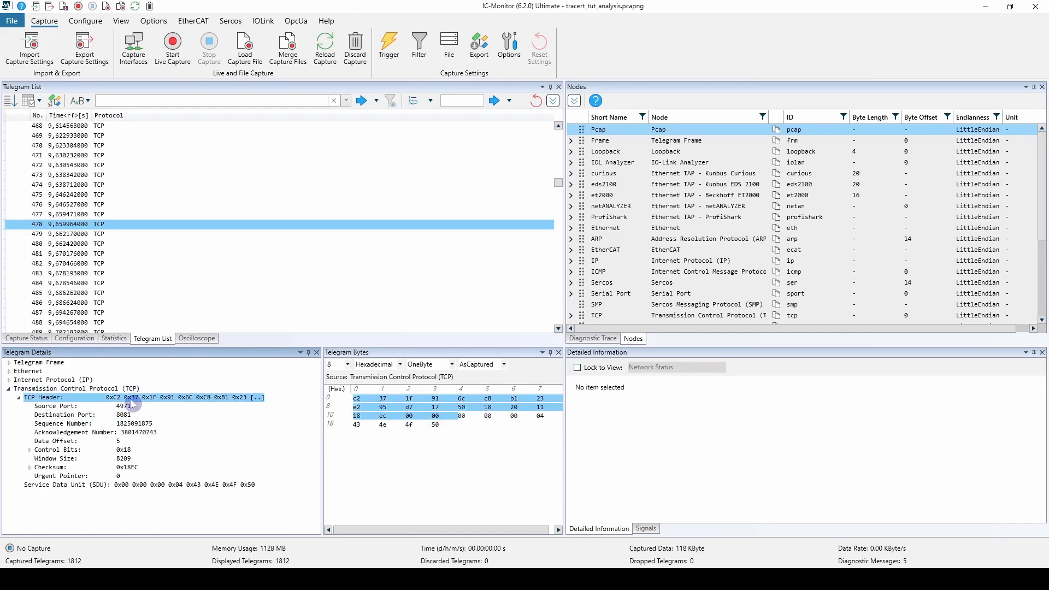
left_click(89, 415)
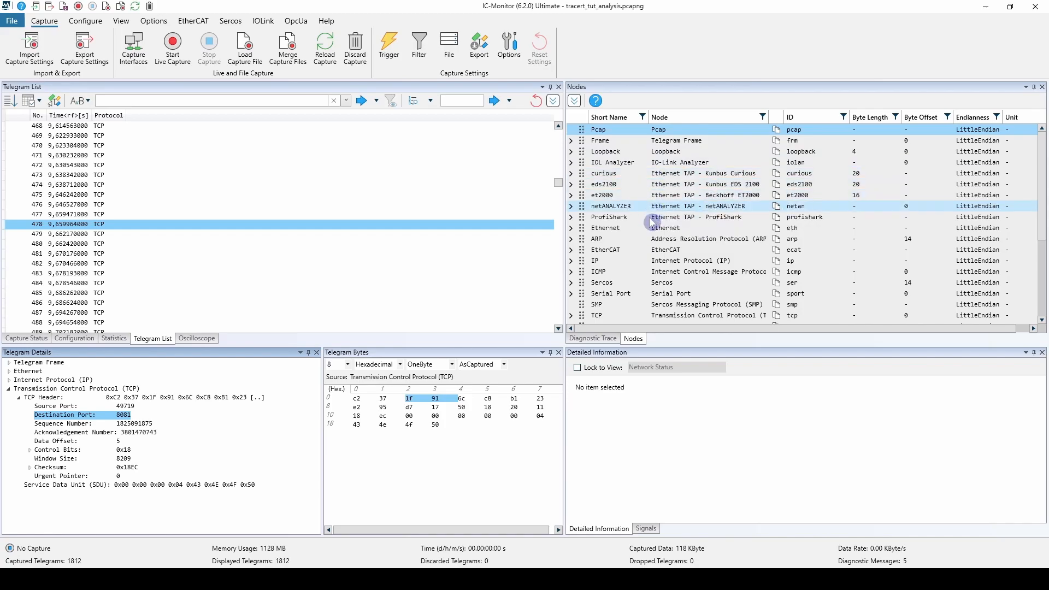
Expand the TCP node and its TCP Header in the node list and select the Destination Port node.
scroll(671, 217, "down", 1)
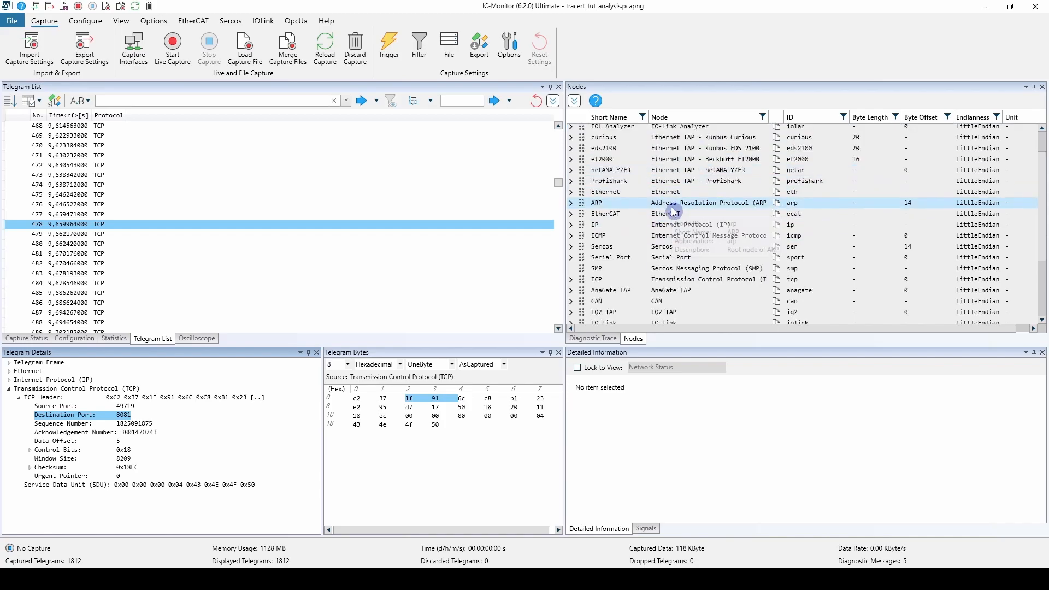
left_click(571, 279)
left_click(582, 290)
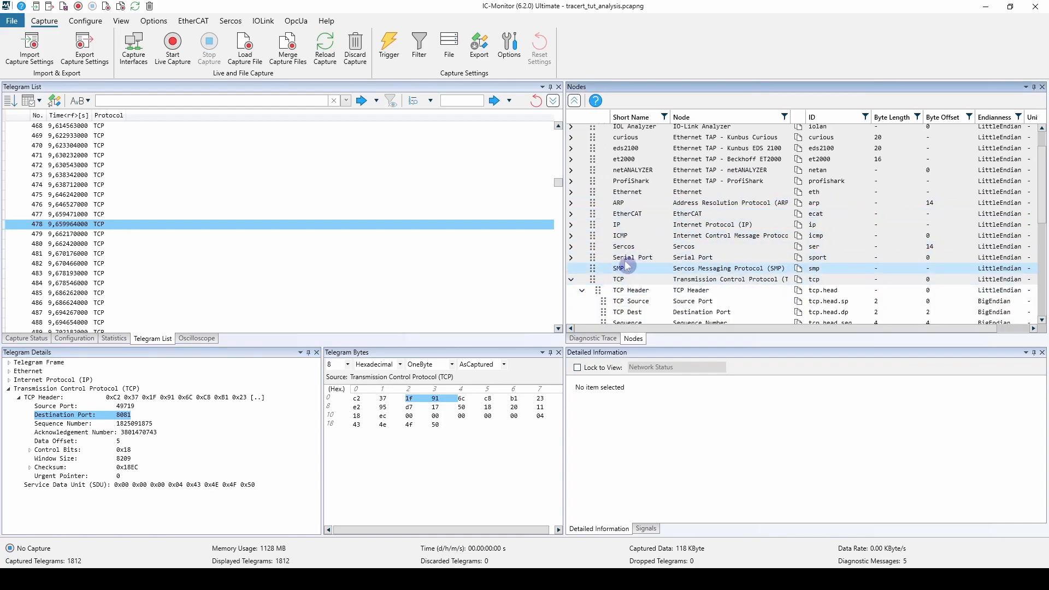
scroll(649, 250, "down", 1)
left_click(676, 277)
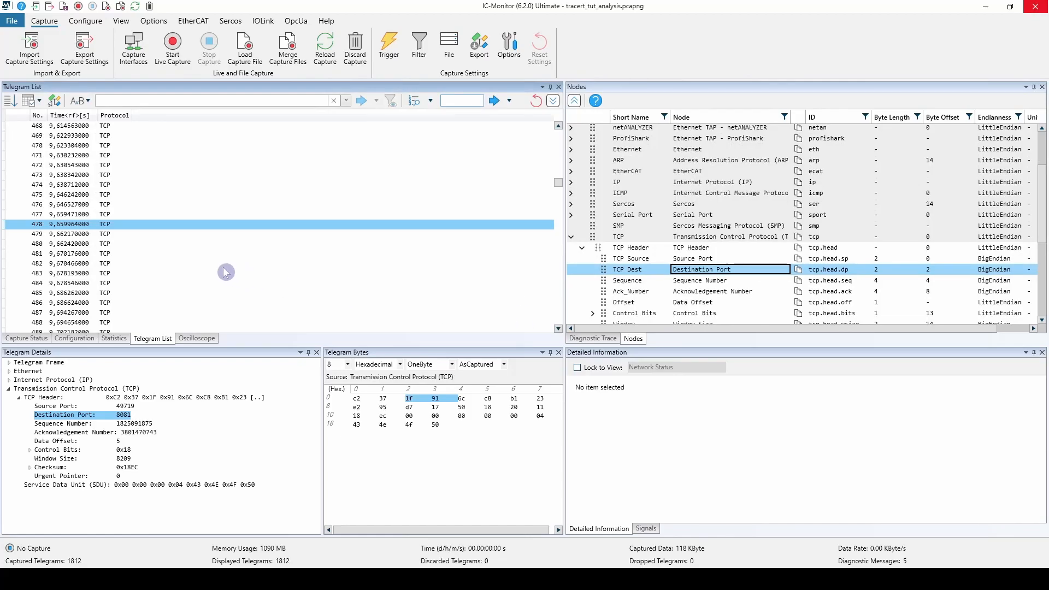
Enter the telegram expression icmp and find the first matching telegram in the capture.
scroll(155, 263, "down", 1)
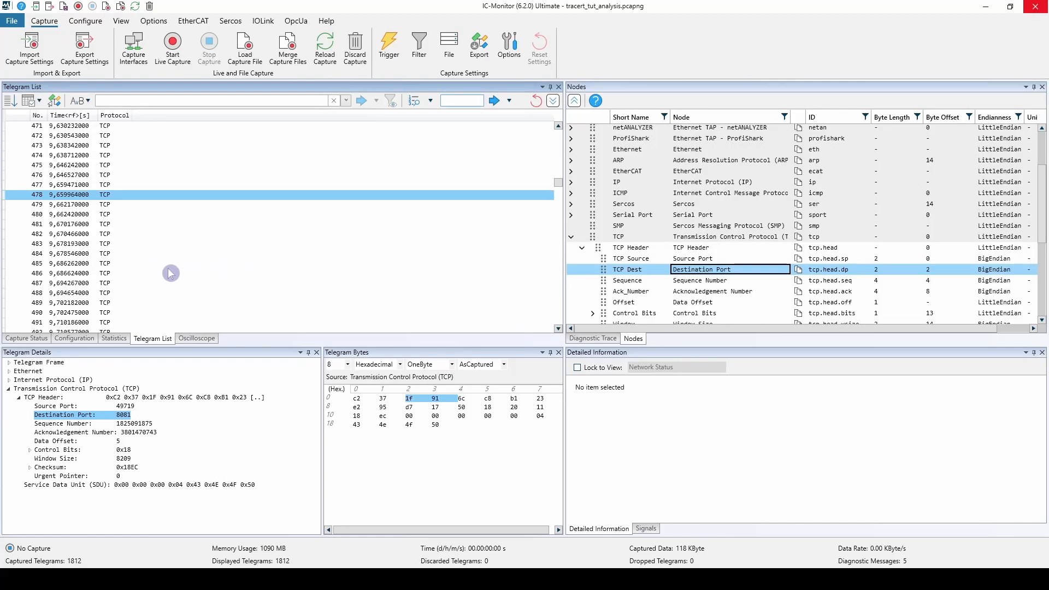
mouse_move(118, 121)
left_click(119, 101)
left_click(127, 197)
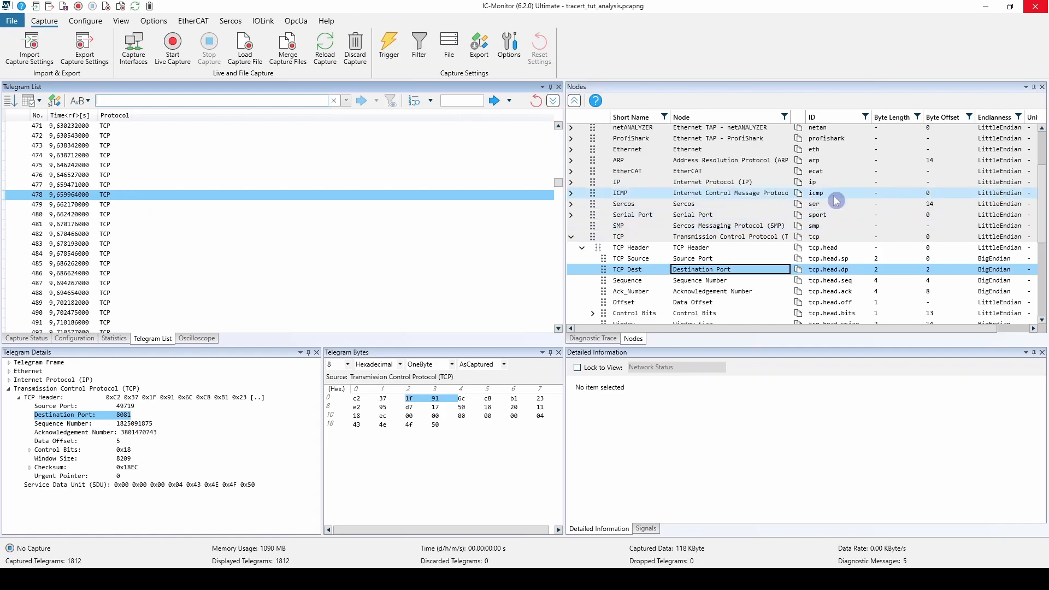
mouse_move(832, 198)
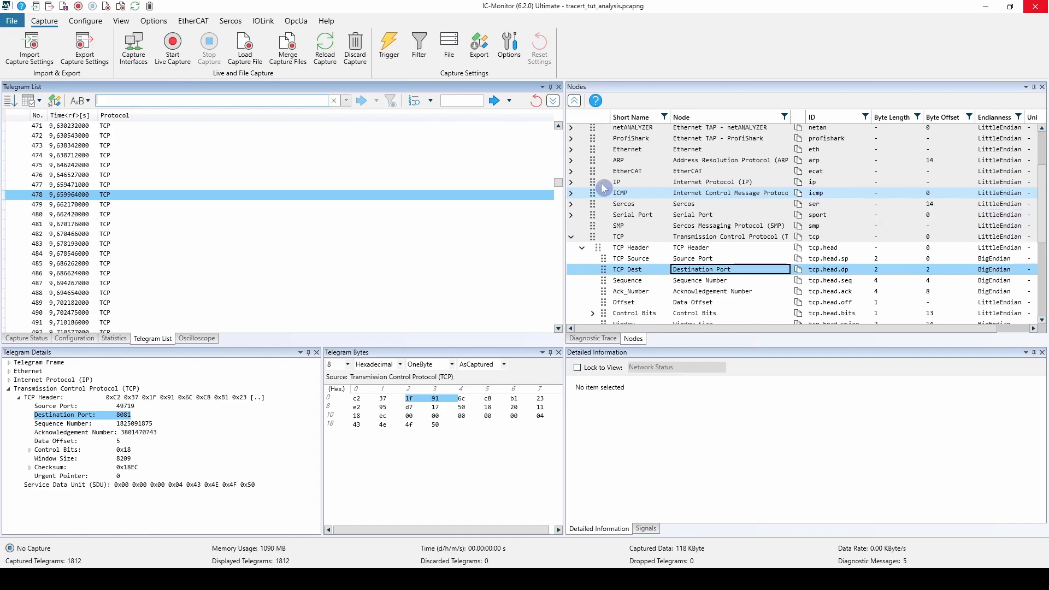
left_click(302, 101)
type("icmp")
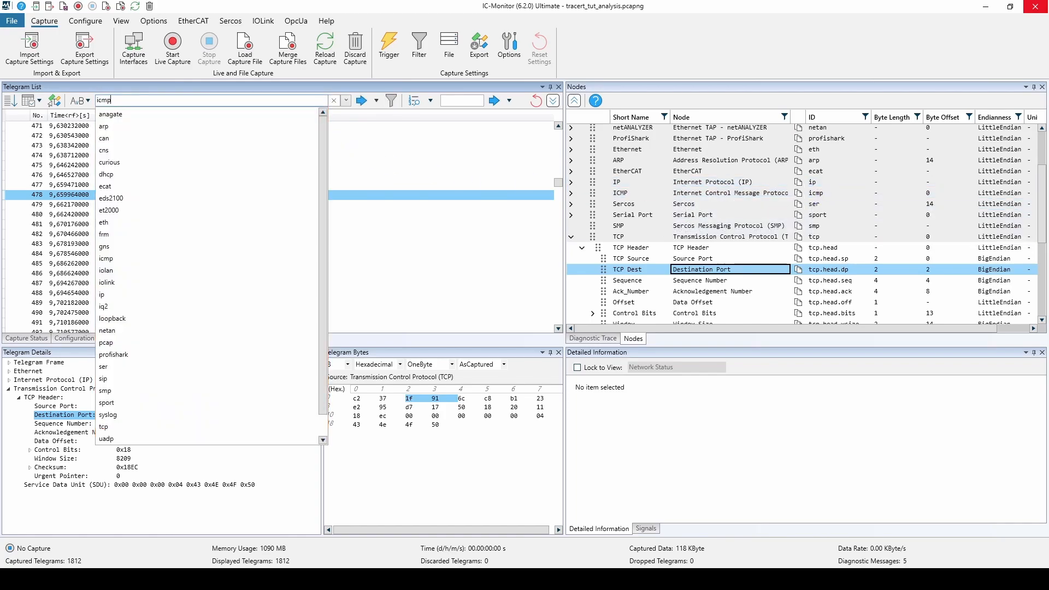
left_click(364, 103)
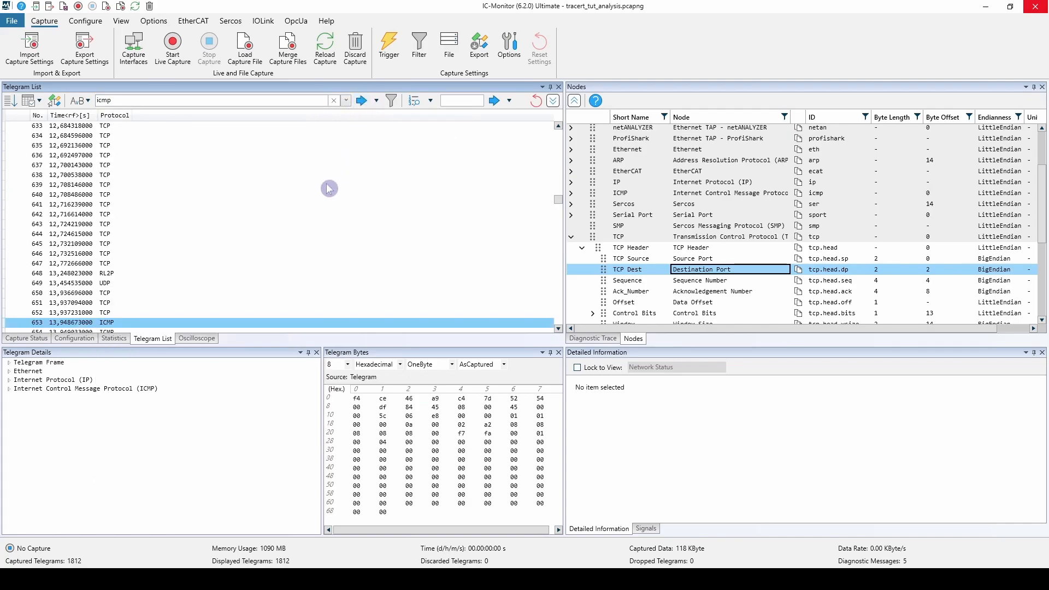
scroll(323, 193, "down", 2)
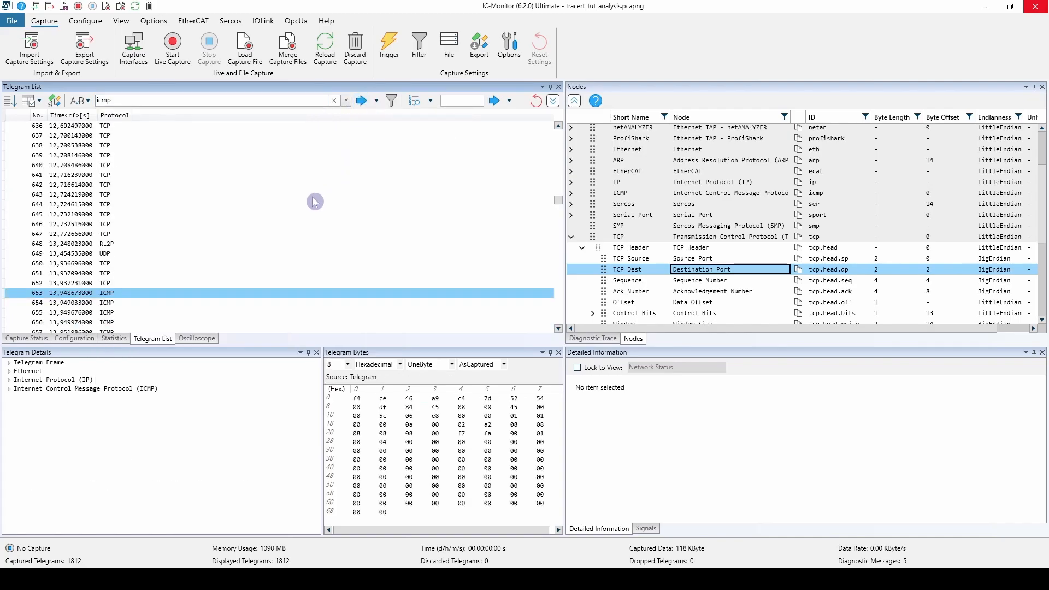
Step through the icmp matches forward and backward, and set the search direction to forward again.
left_click(361, 101)
left_click(362, 101)
left_click(361, 101)
left_click(362, 101)
left_click(375, 101)
left_click(377, 122)
left_click(360, 101)
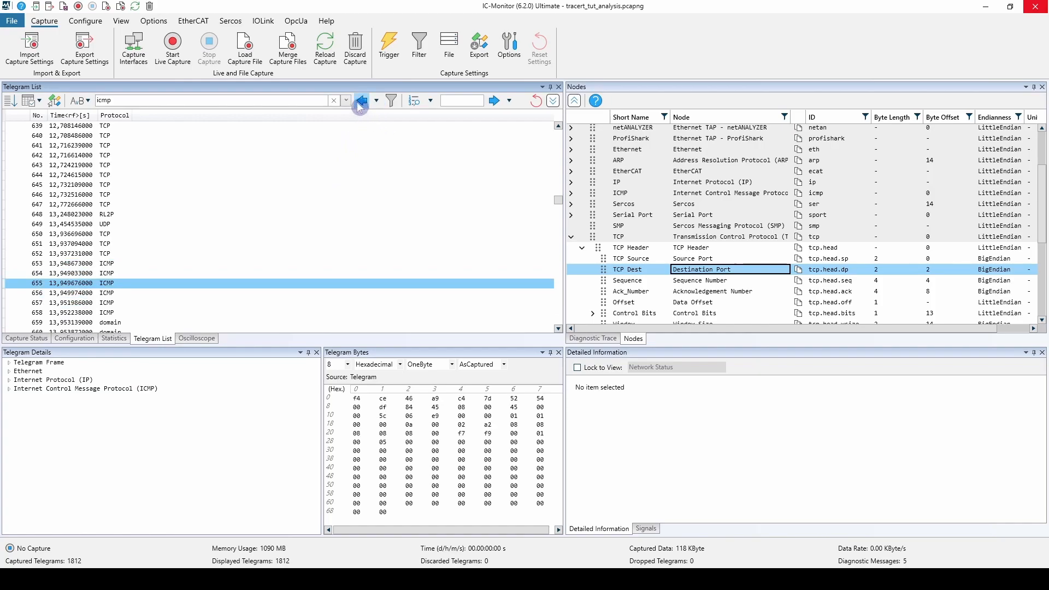
left_click(360, 102)
left_click(360, 102)
left_click(376, 101)
left_click(391, 115)
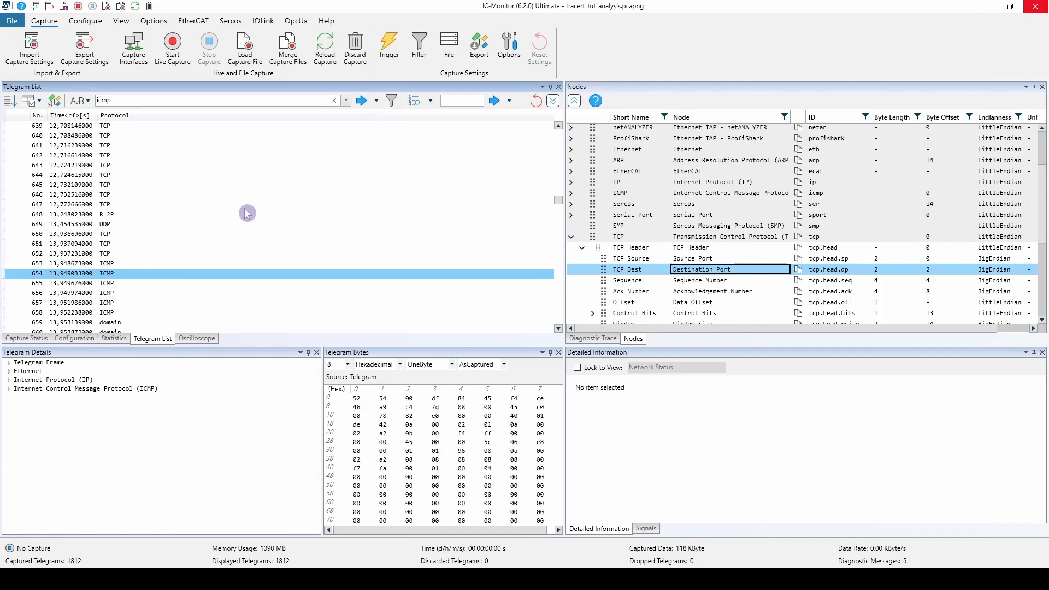
Apply the icmp expression as a display filter on the telegram list.
scroll(269, 219, "down", 4)
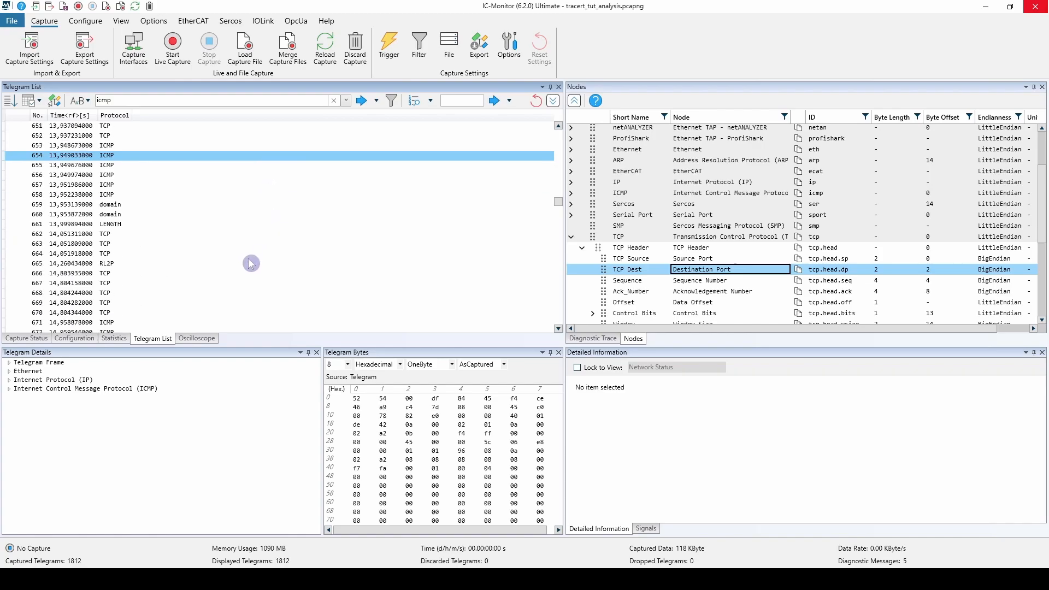
scroll(251, 264, "up", 2)
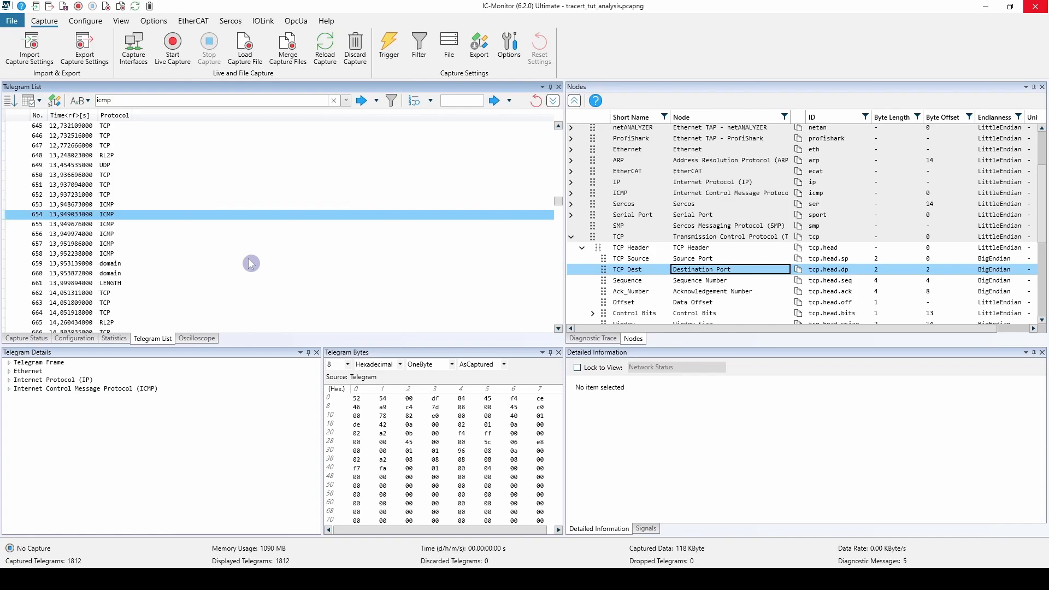
left_click(393, 105)
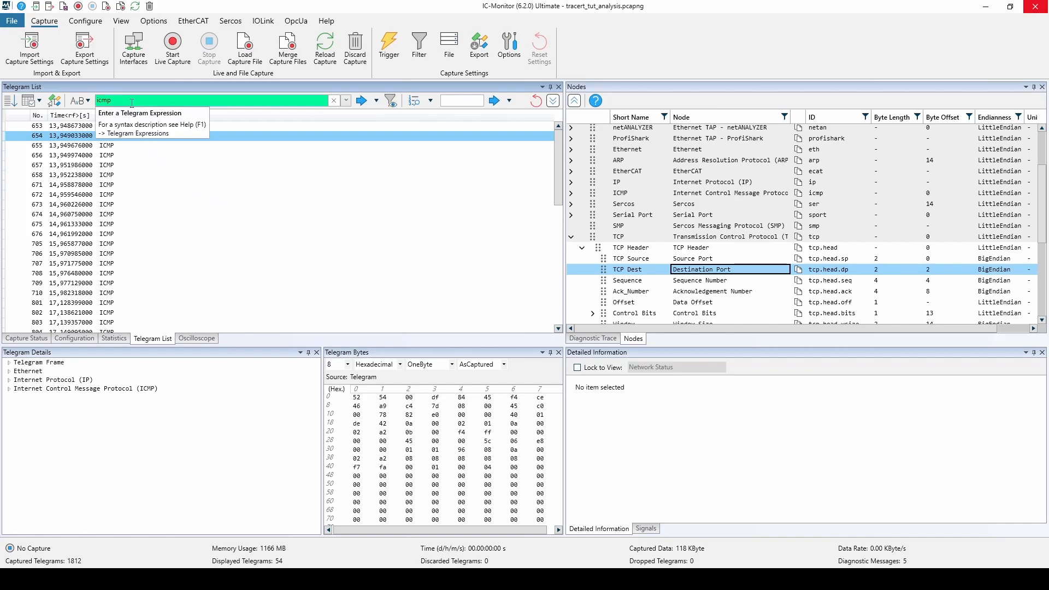
Start creating a telegram expression and choose the Source Address node in the IP Header of Internet Protocol (IP).
left_click(83, 100)
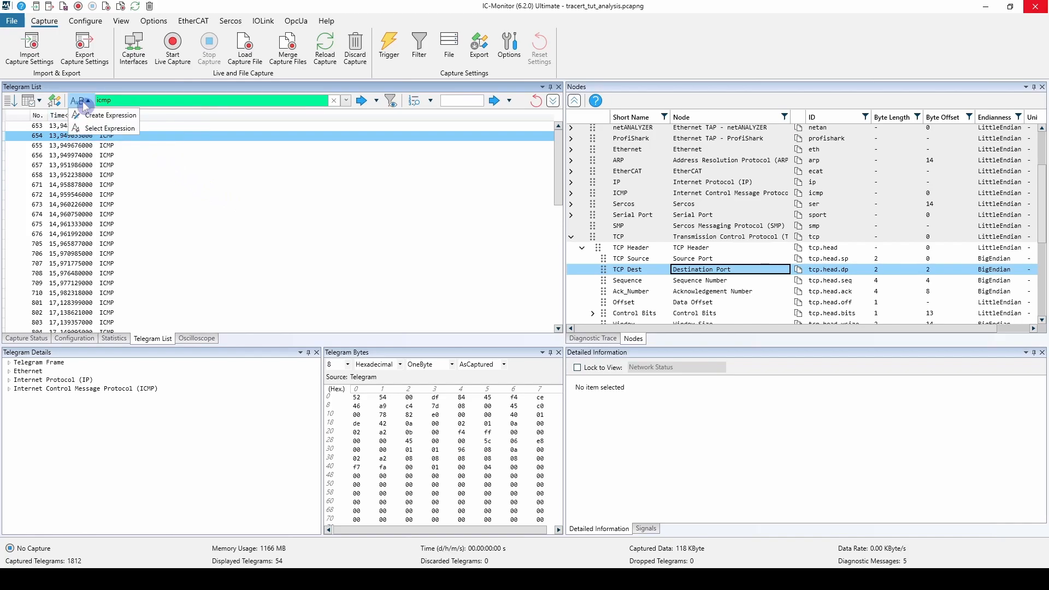
left_click(119, 116)
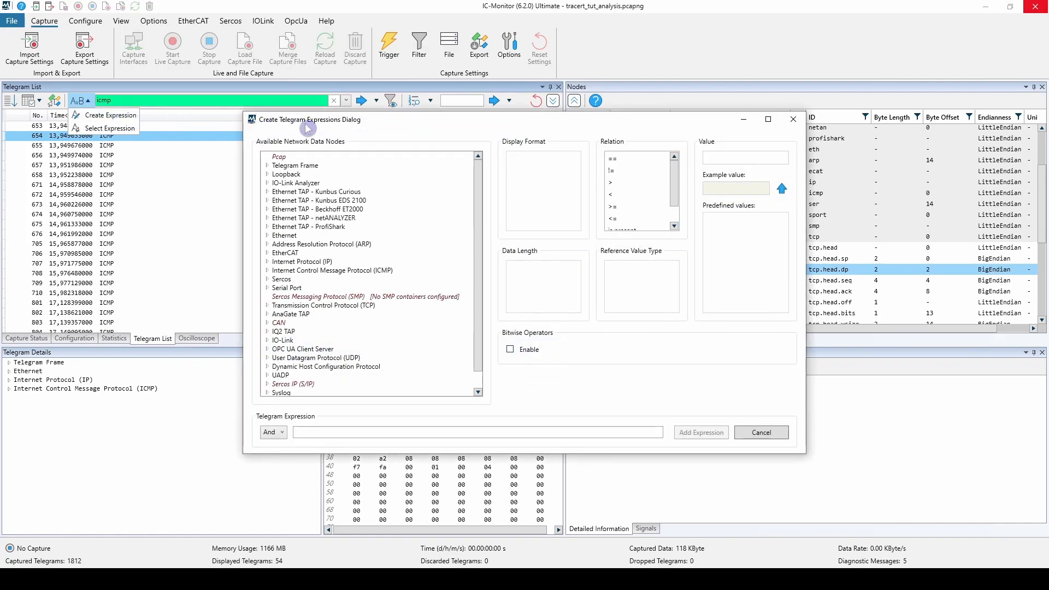
left_click_drag(327, 121, 347, 111)
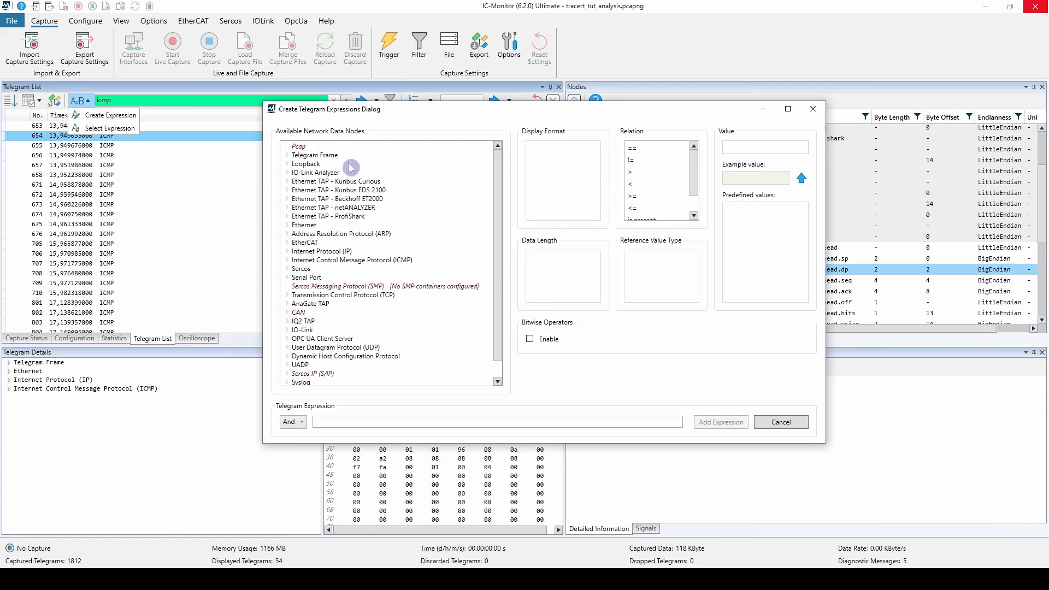
left_click(646, 187)
left_click(738, 151)
mouse_move(347, 252)
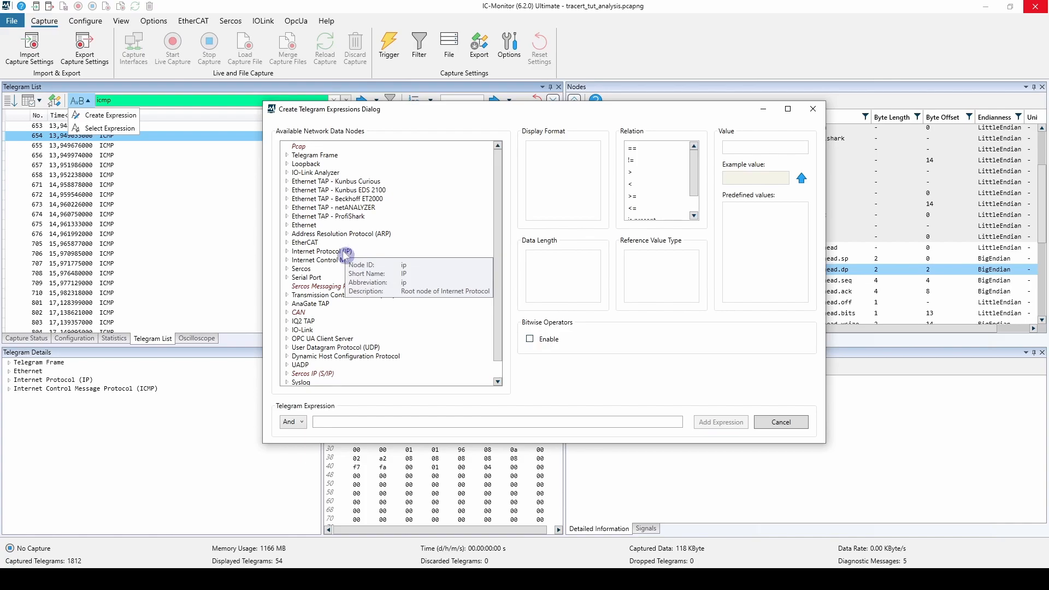
left_click(287, 252)
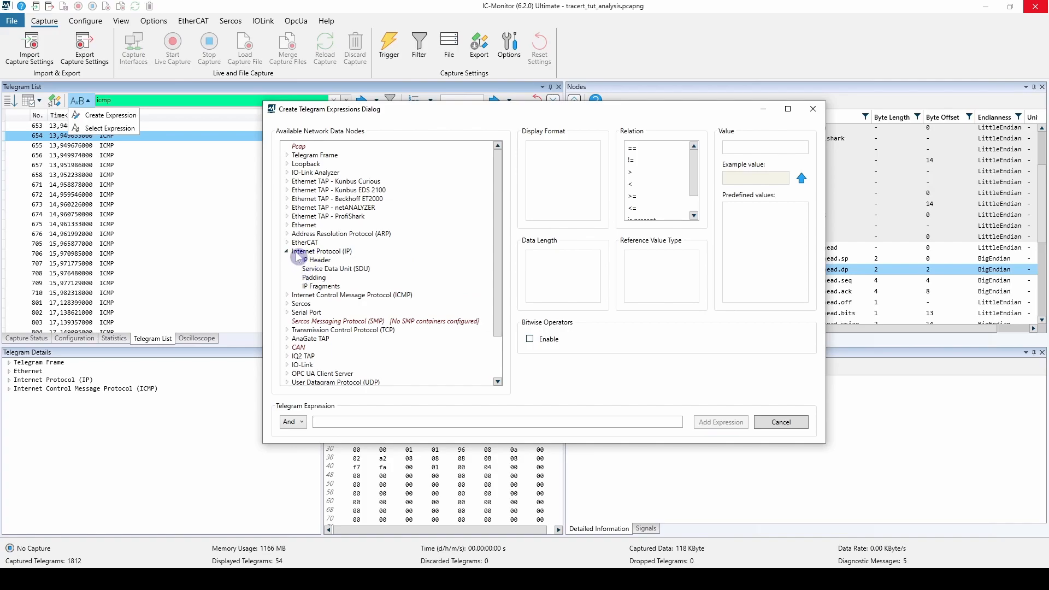
left_click(297, 260)
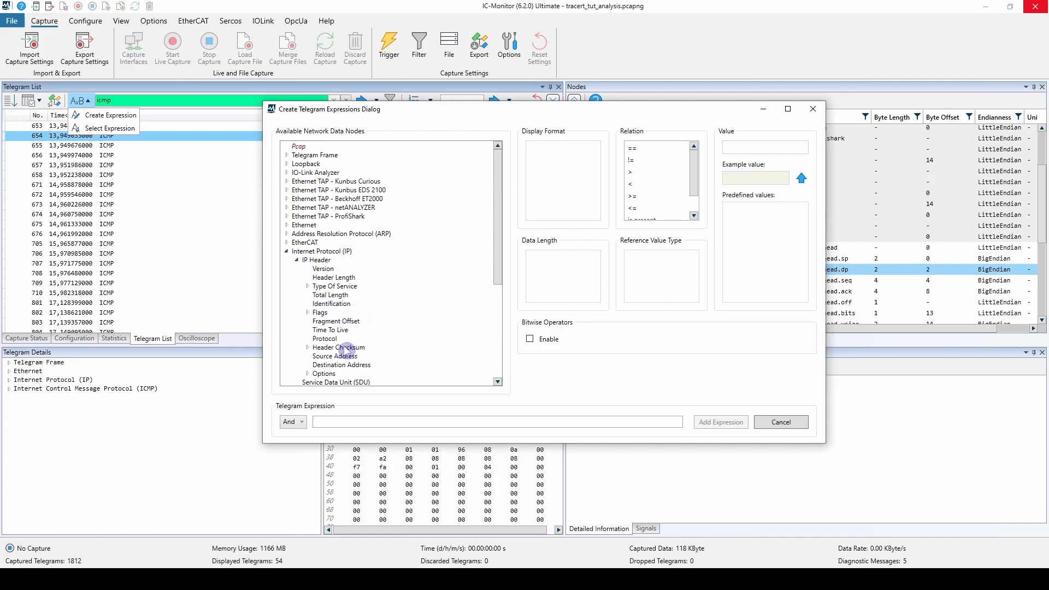
left_click(346, 356)
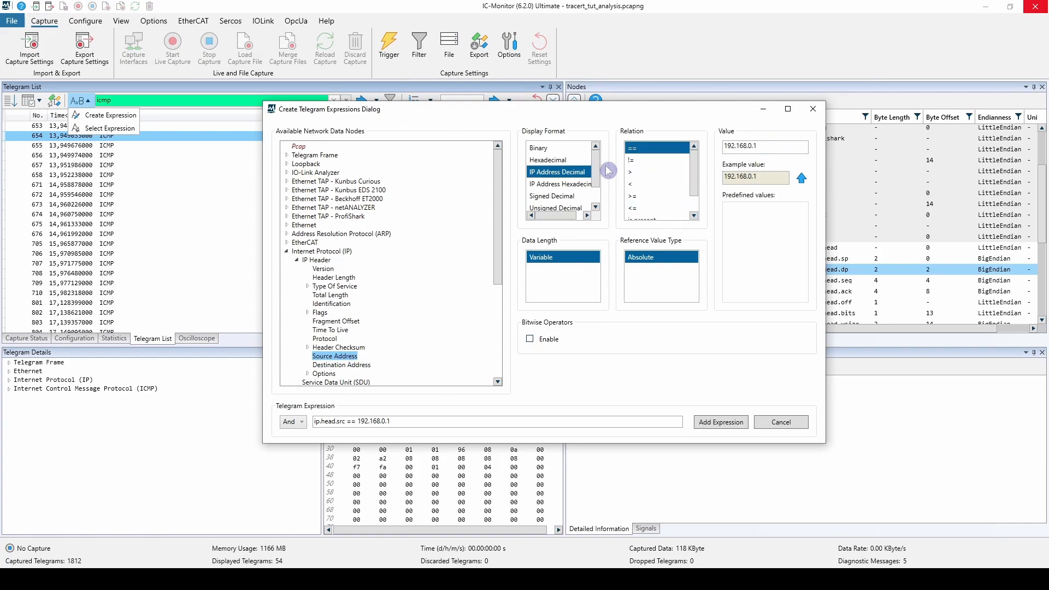
Add the condition ip.head.src == 8.8.8.8 to the icmp expression with And, and filter the telegram list by the combined expression.
double_click(767, 147)
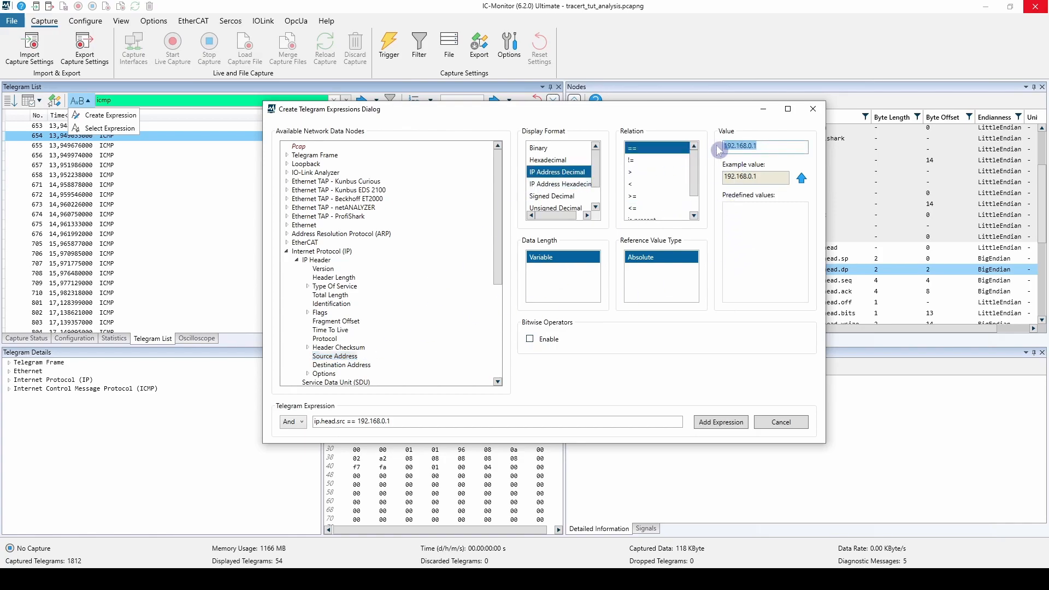
type("8.8")
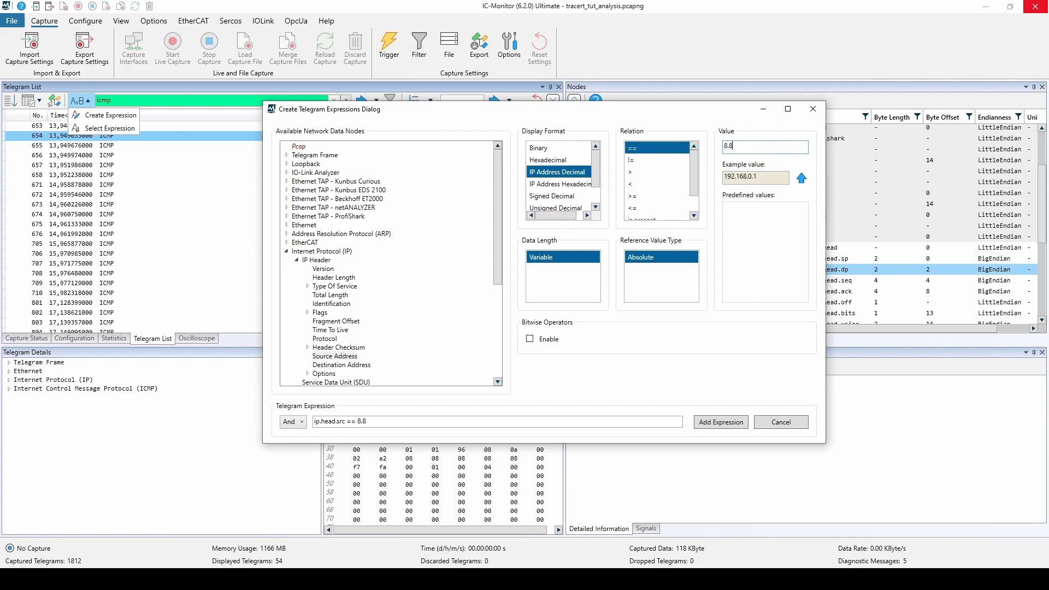
type(".8.8")
left_click(676, 148)
left_click(304, 422)
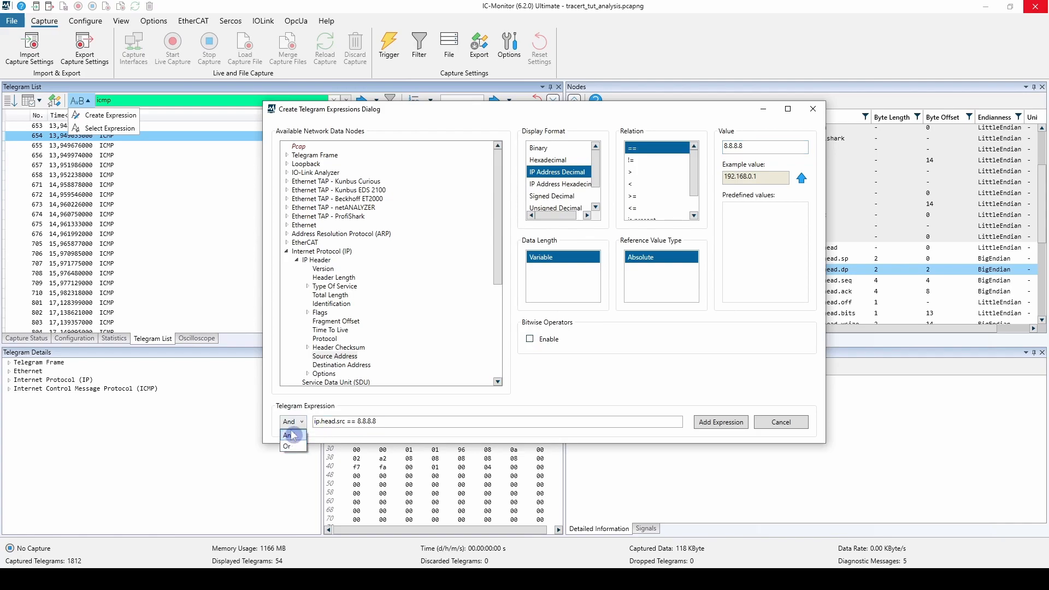
left_click(324, 432)
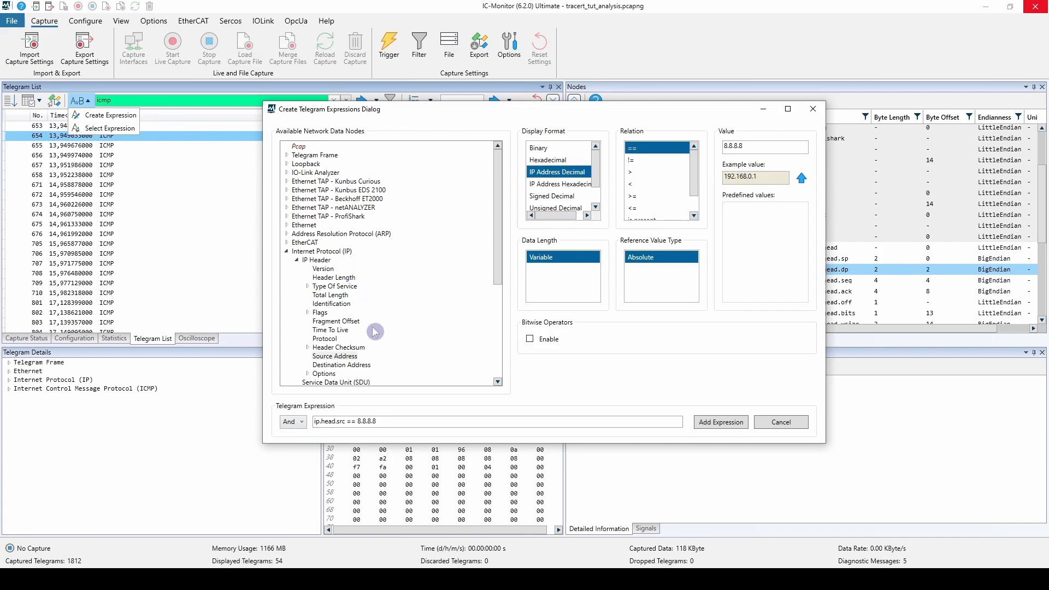
left_click(711, 430)
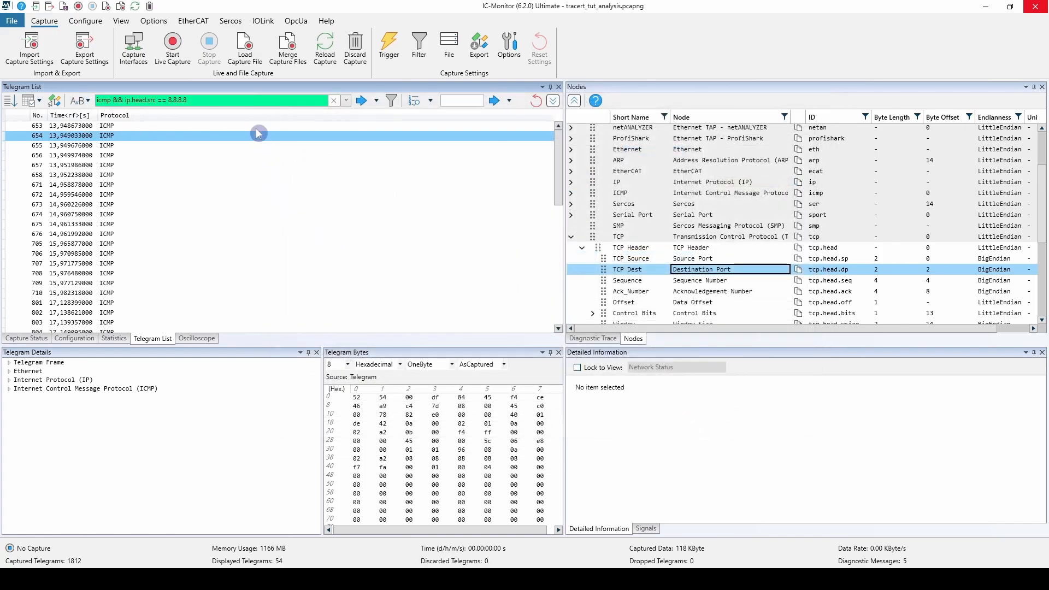
left_click(248, 102)
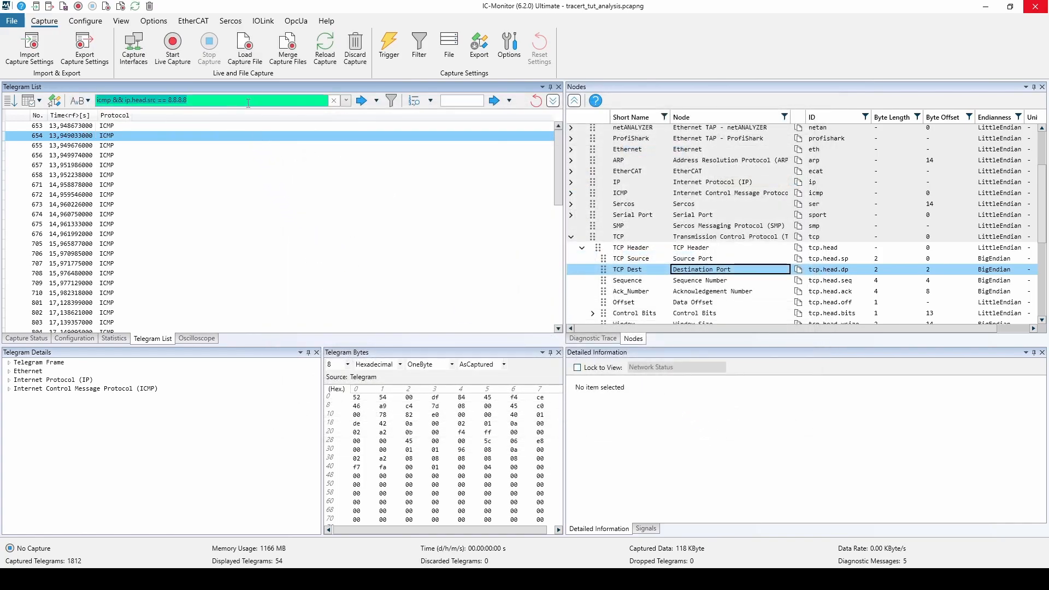
key("Return")
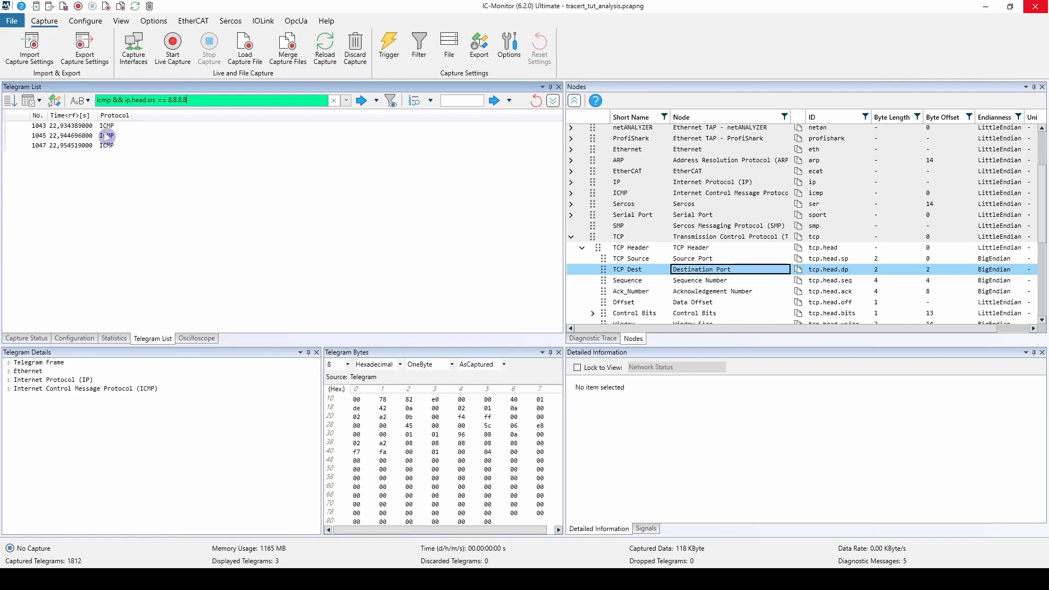
Open the predefined telegram expressions and look through the Standard Expressions group.
left_click(84, 102)
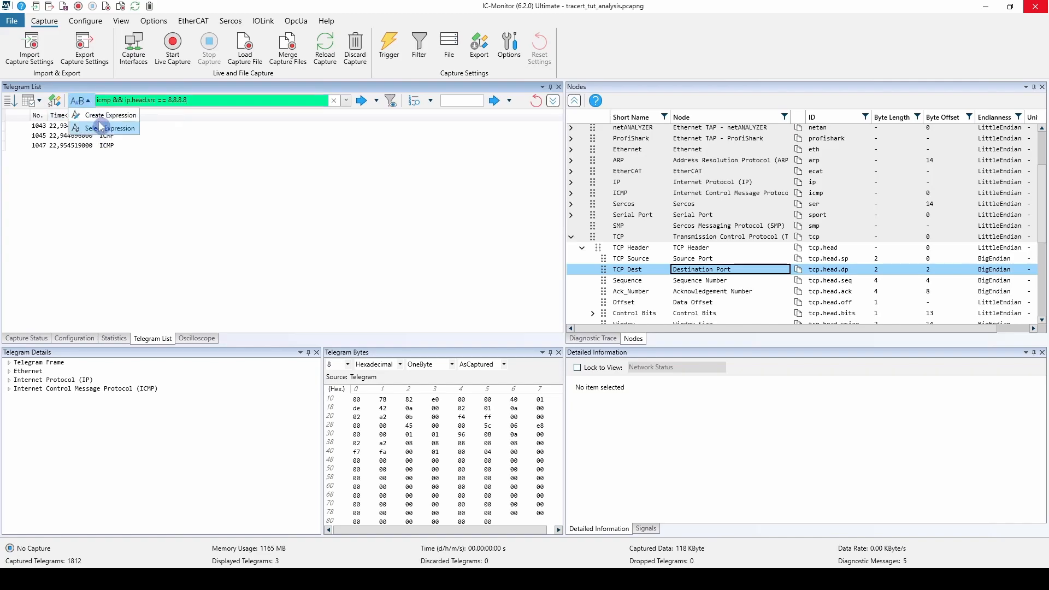
left_click(107, 129)
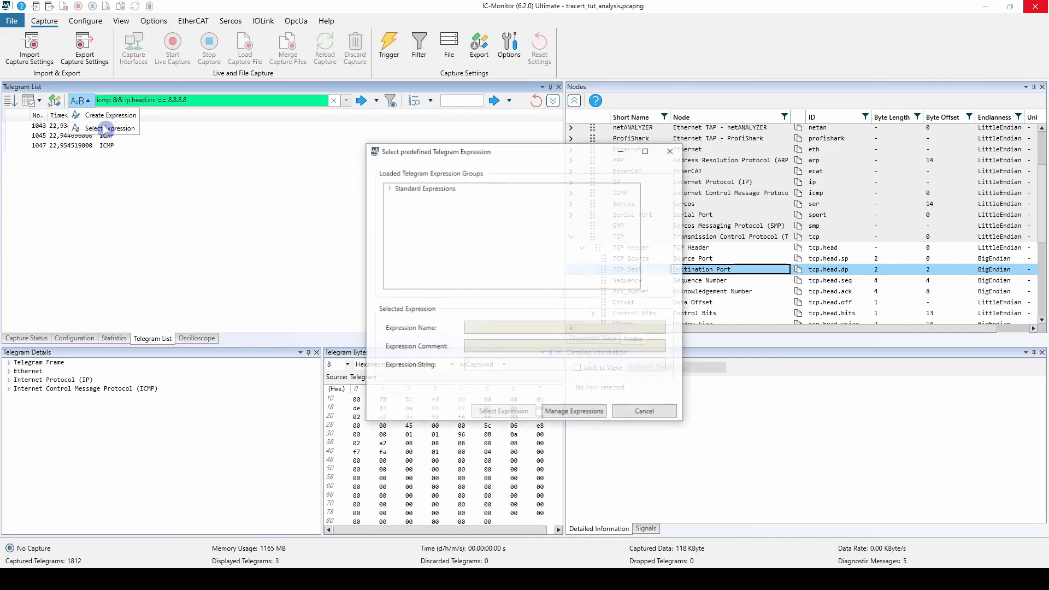
double_click(397, 192)
scroll(440, 212, "down", 1)
scroll(440, 213, "up", 1)
left_click(389, 190)
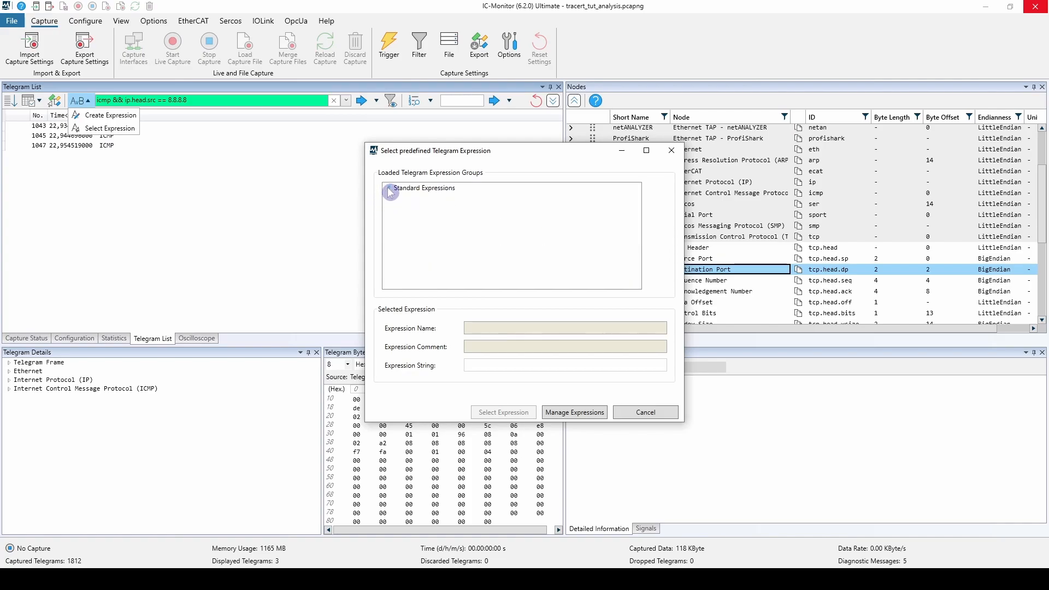
Create a user-specific telegram expression group named Icmp group.
left_click(569, 413)
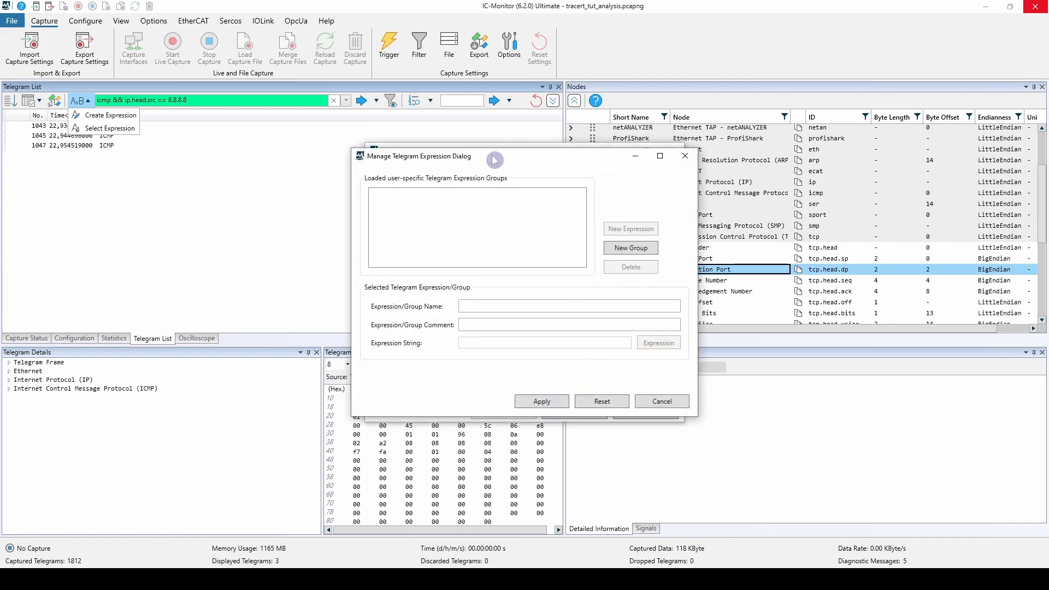
left_click_drag(496, 160, 593, 153)
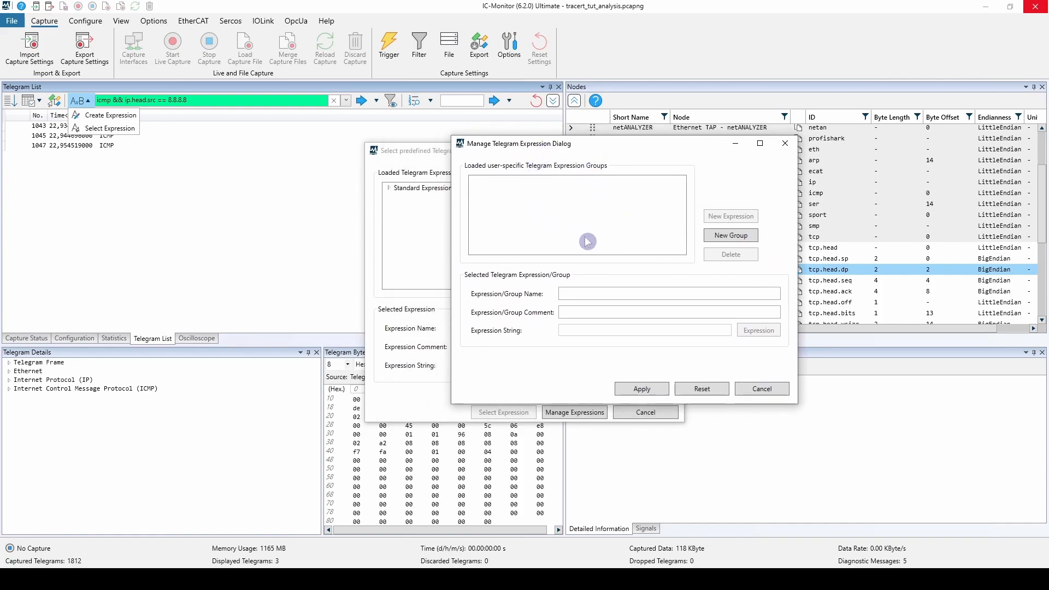
left_click(717, 235)
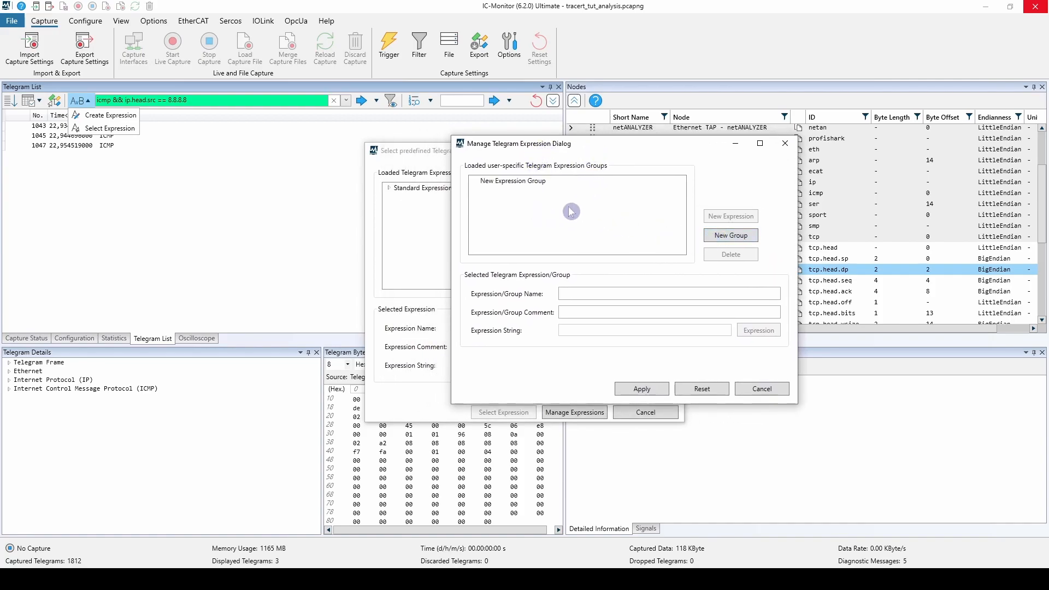
left_click(542, 183)
left_click_drag(634, 298, 563, 294)
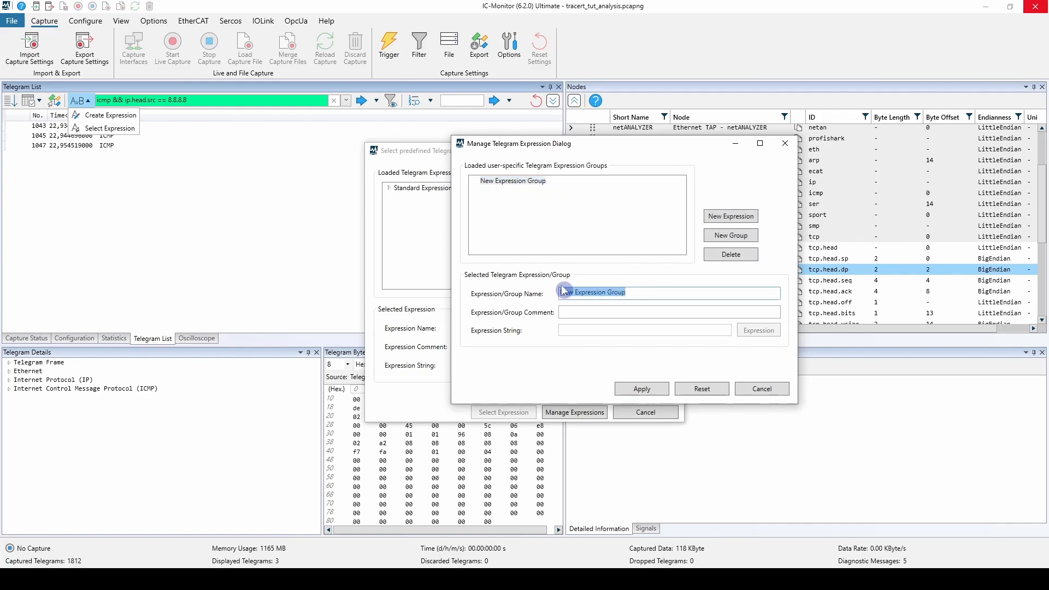
type("Icmp group")
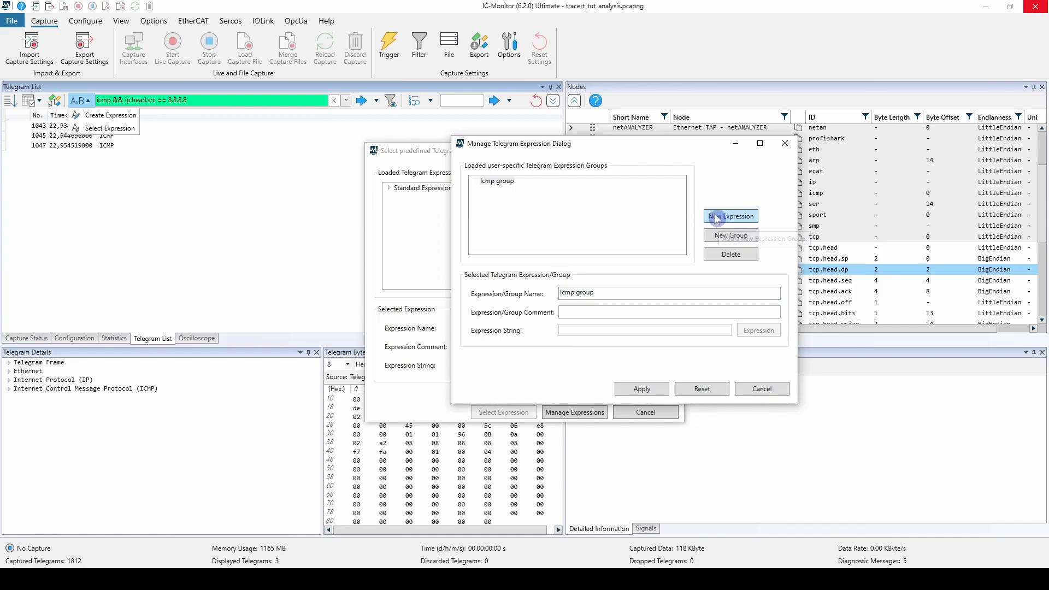
Add an expression named root icmp with the expression string icmp to Icmp group and save the changes.
left_click(475, 181)
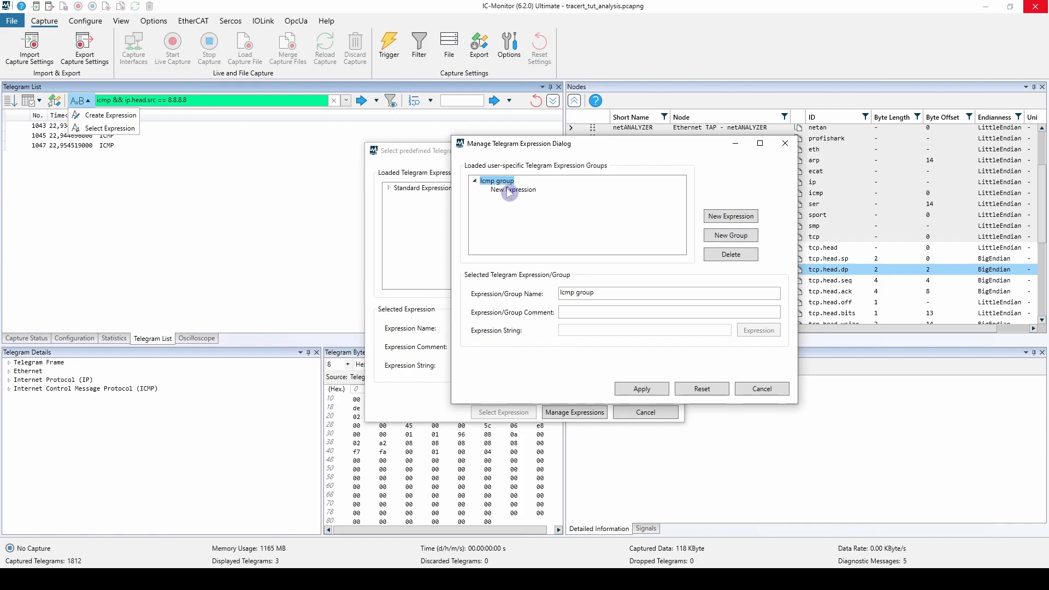
left_click(497, 190)
double_click(618, 291)
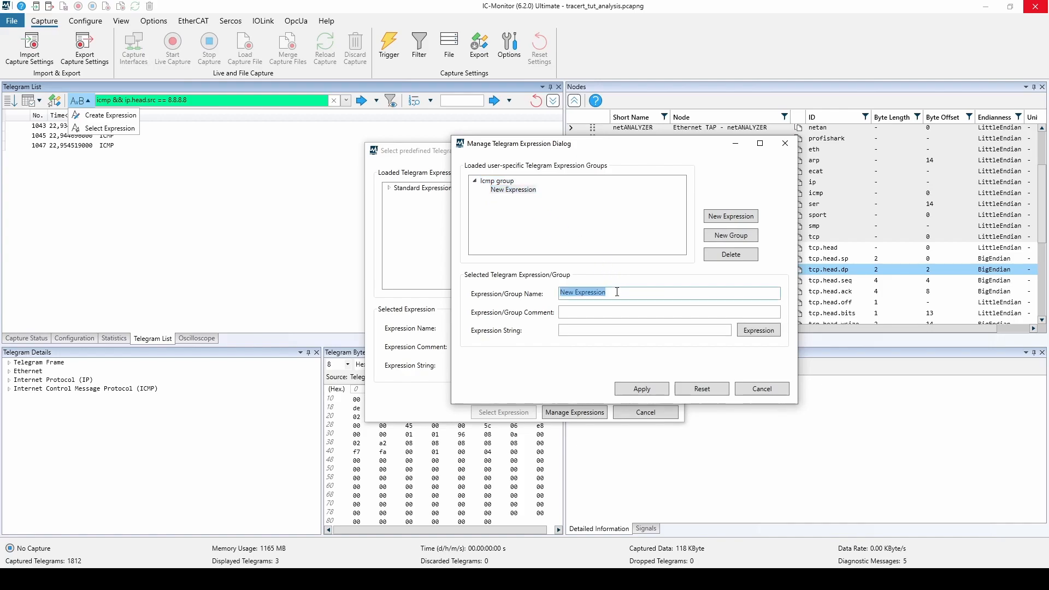
type("root icmp")
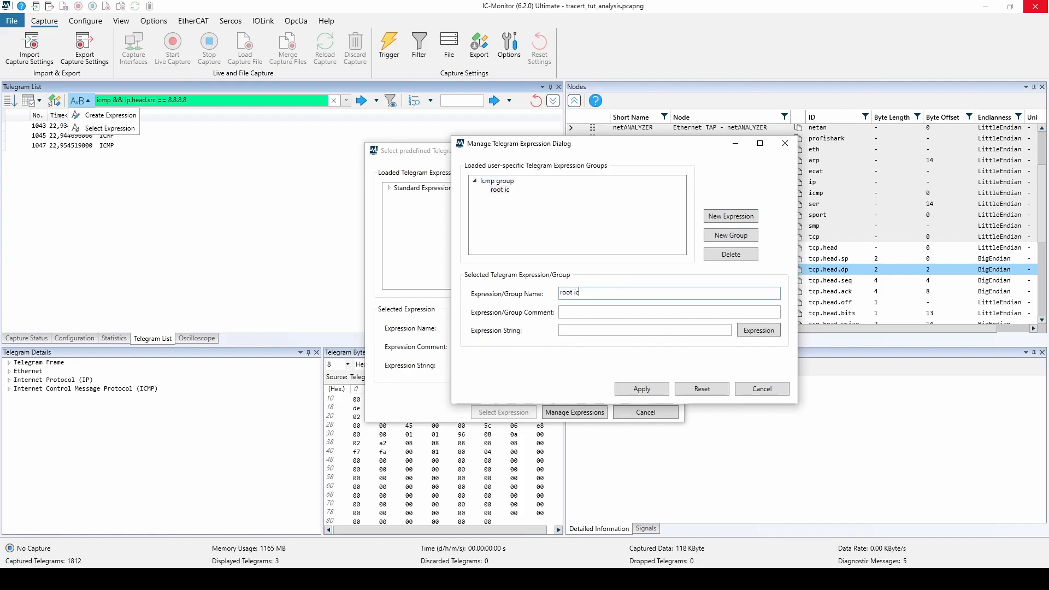
left_click(595, 332)
type("icmp")
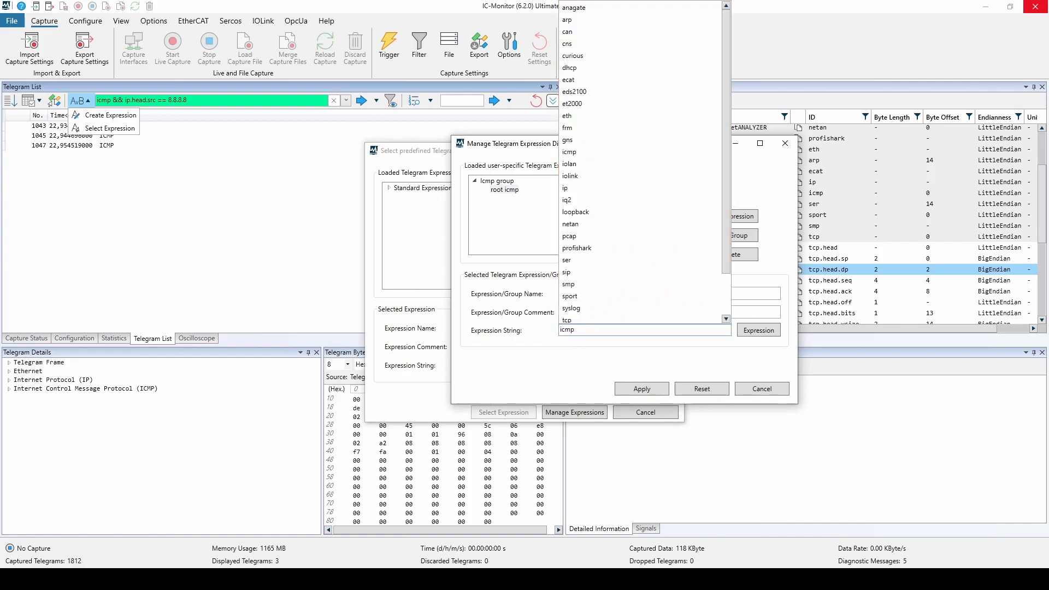
left_click(550, 369)
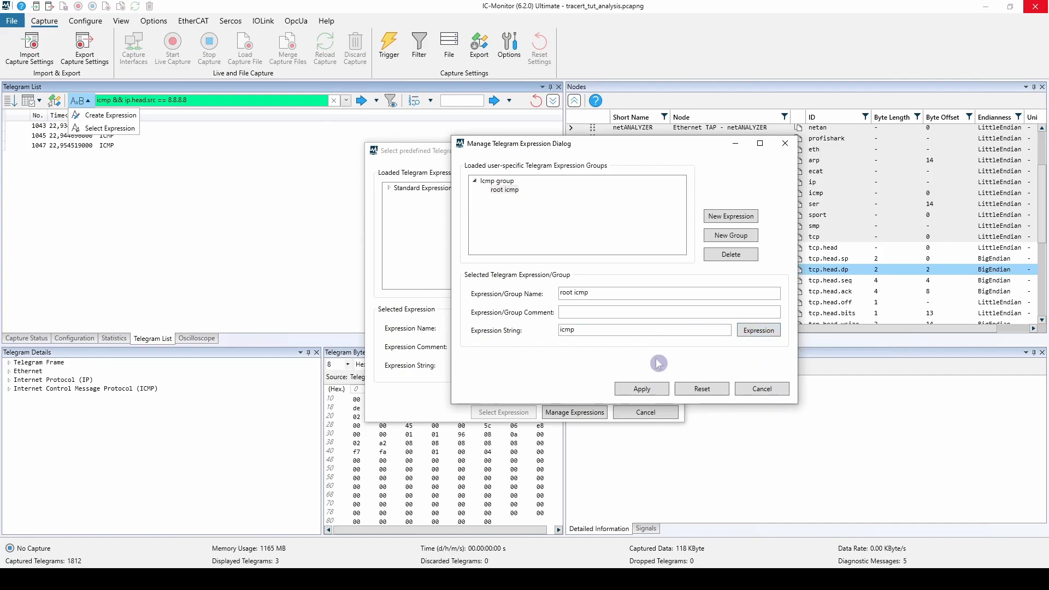
left_click(647, 388)
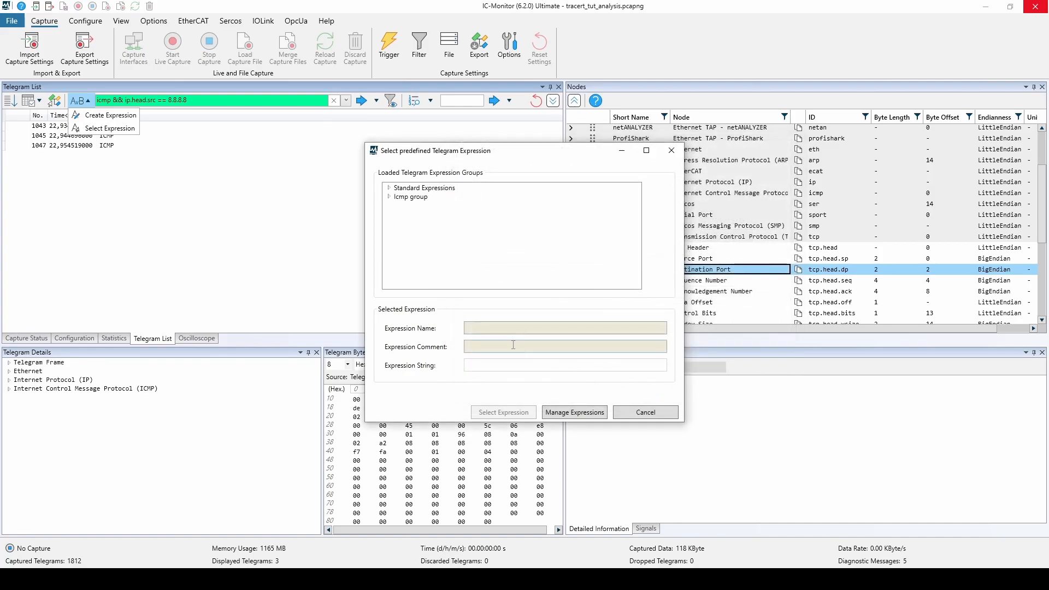
Choose the predefined expression root icmp from Icmp group and apply it as the telegram list's display filter.
left_click(411, 197)
left_click(388, 197)
left_click(419, 206)
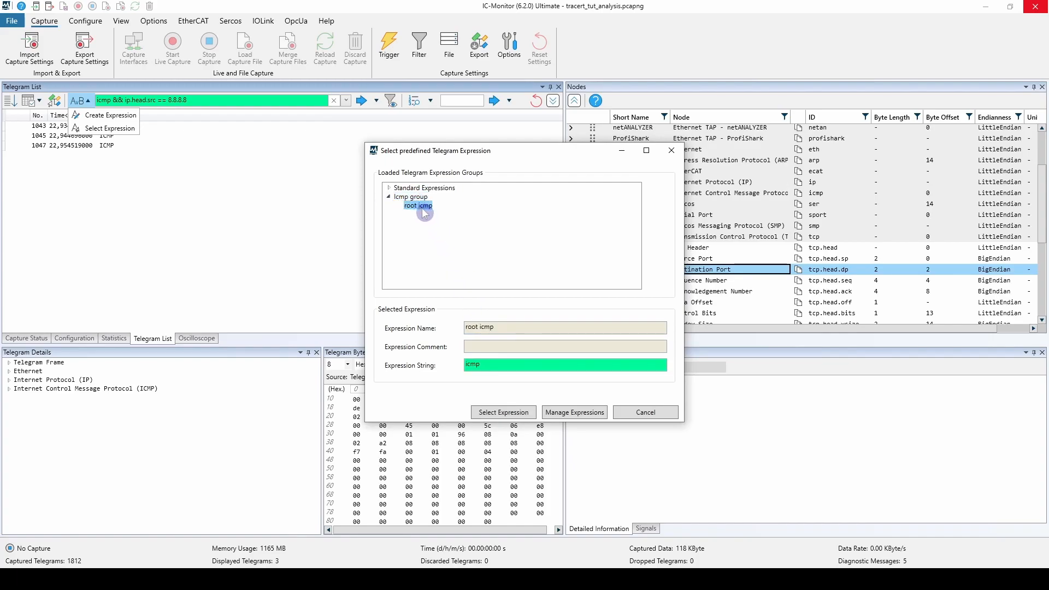
left_click(502, 412)
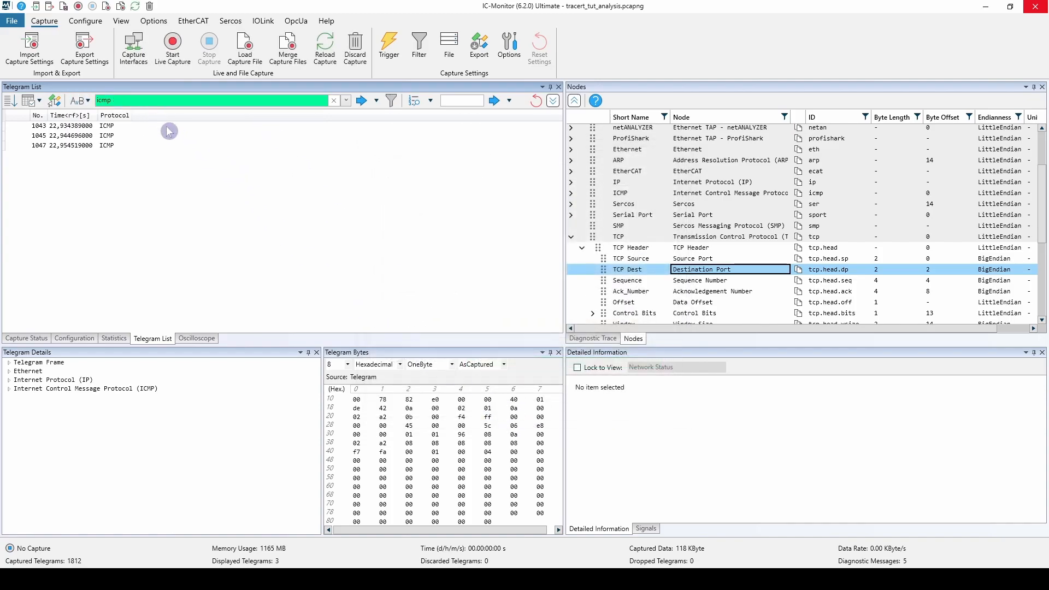
left_click(391, 100)
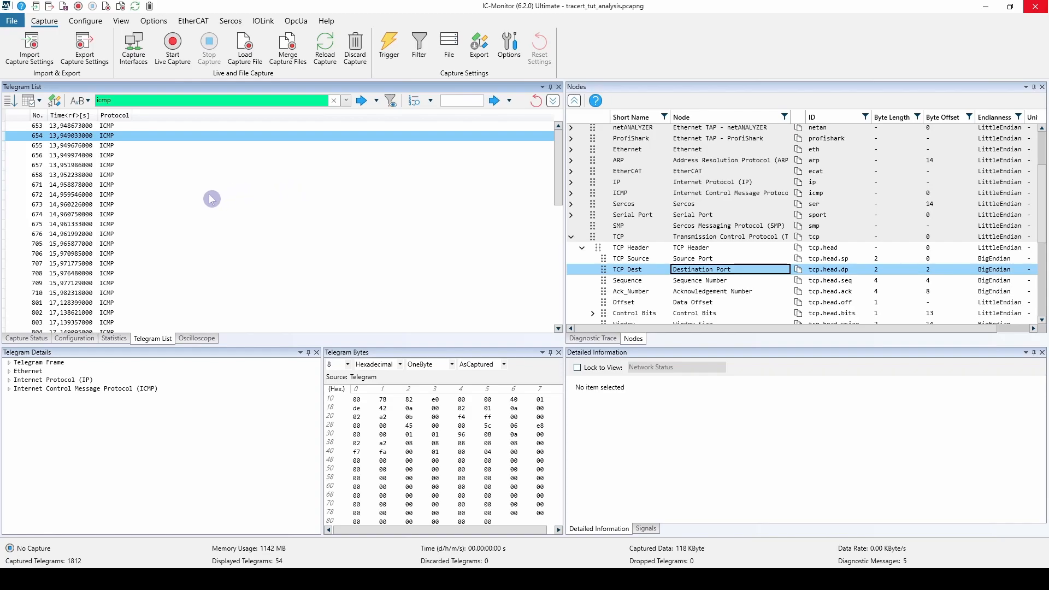
Examine the Telegram Expression options for telegram 674, including the display filter operators && and ||.
left_click(110, 215)
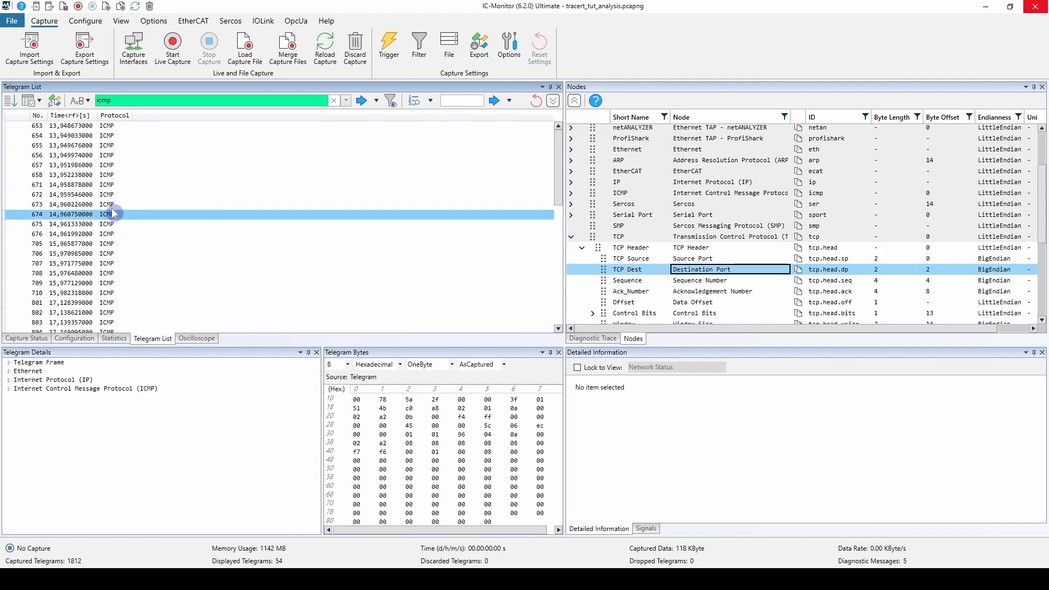
right_click(109, 216)
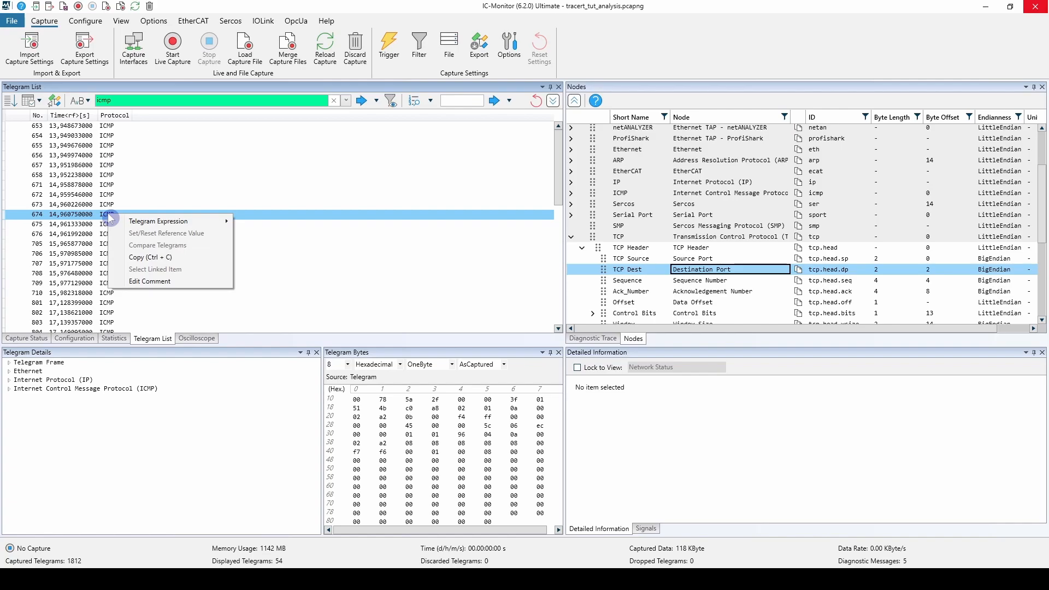
mouse_move(148, 223)
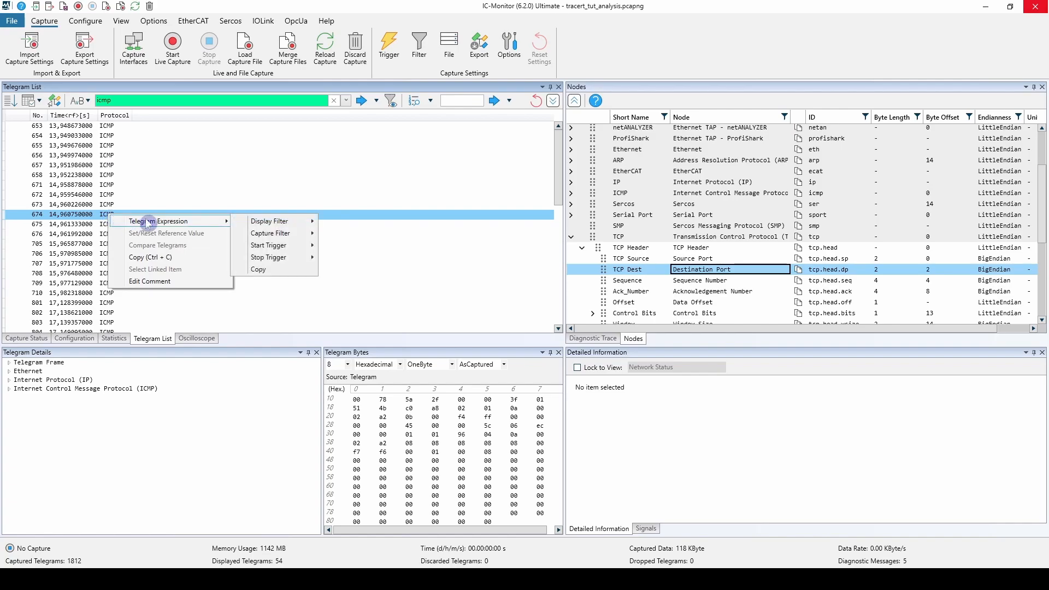
mouse_move(284, 229)
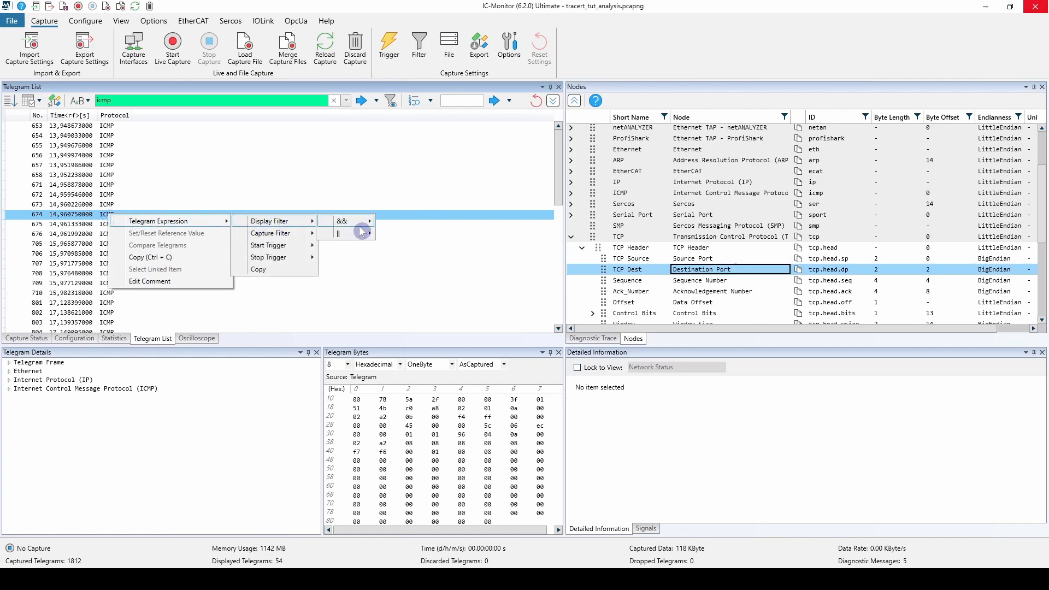
mouse_move(361, 230)
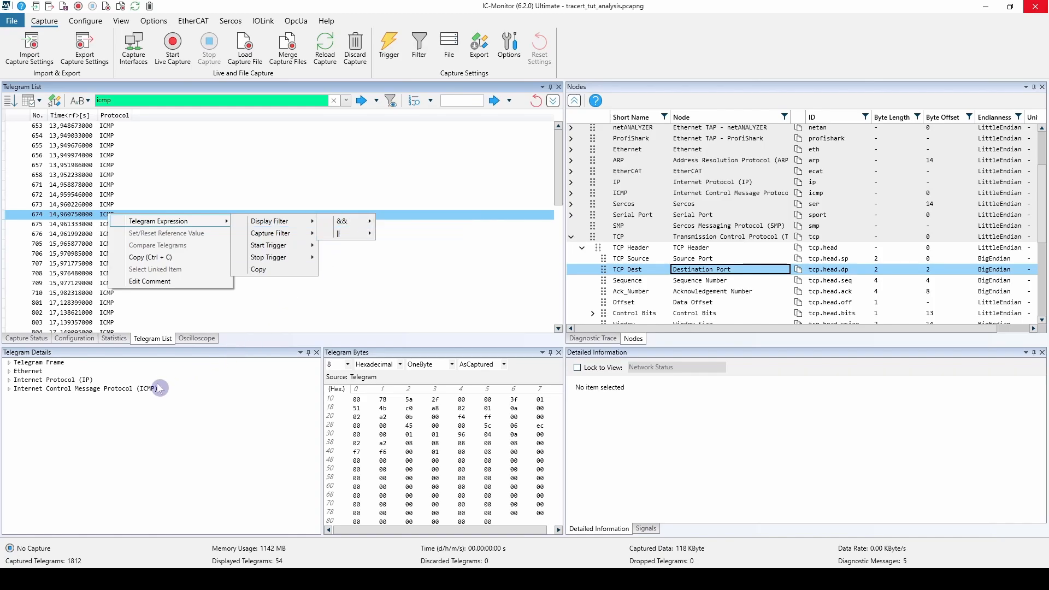
Expand telegram 674's Internet Control Message Protocol details and examine the Telegram Expression options for its ICMP Code field.
left_click(131, 389)
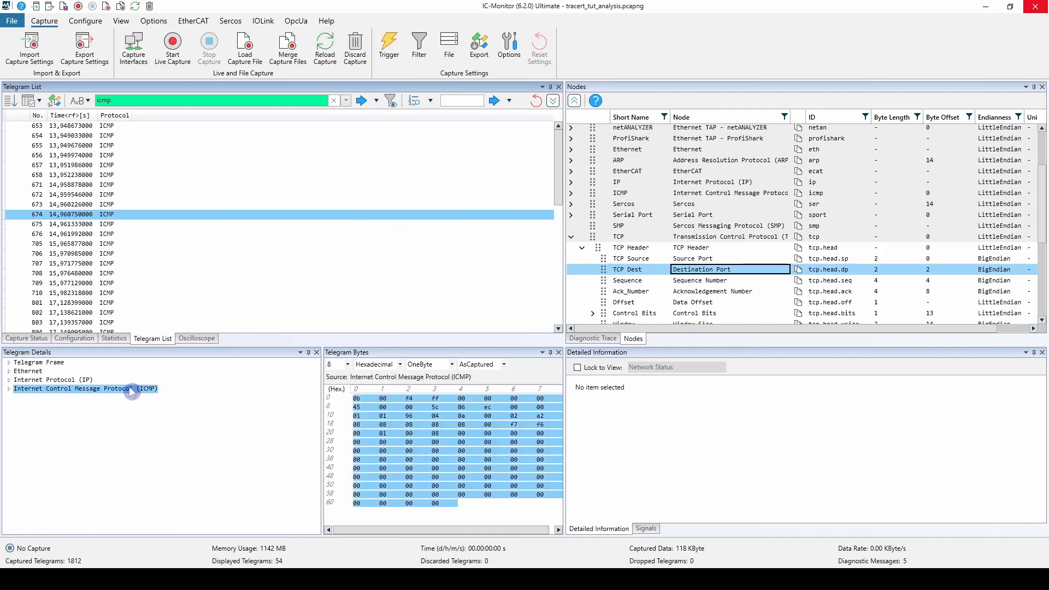
left_click(8, 389)
right_click(36, 407)
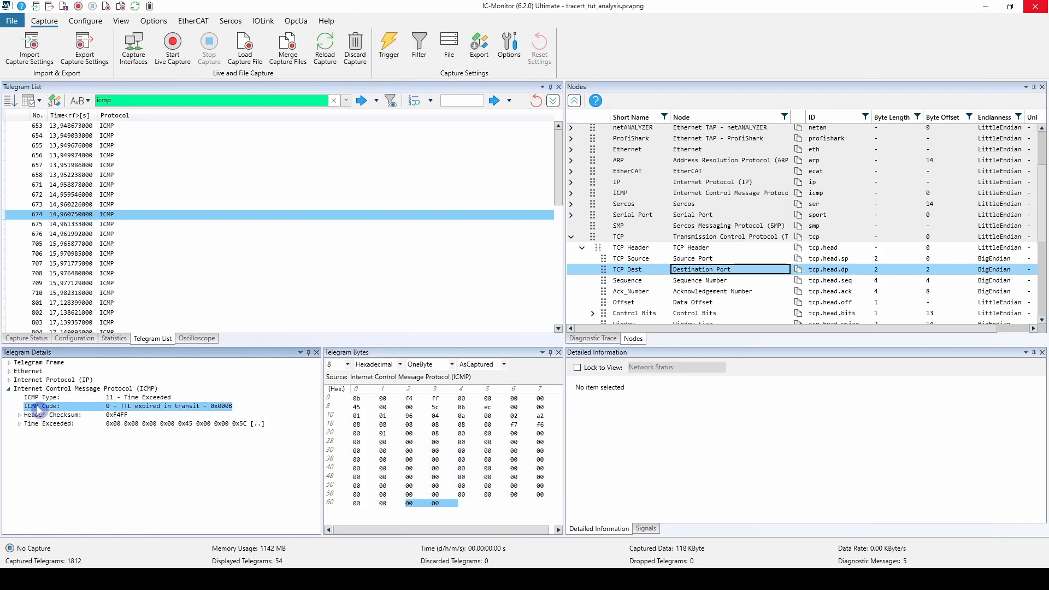
mouse_move(110, 414)
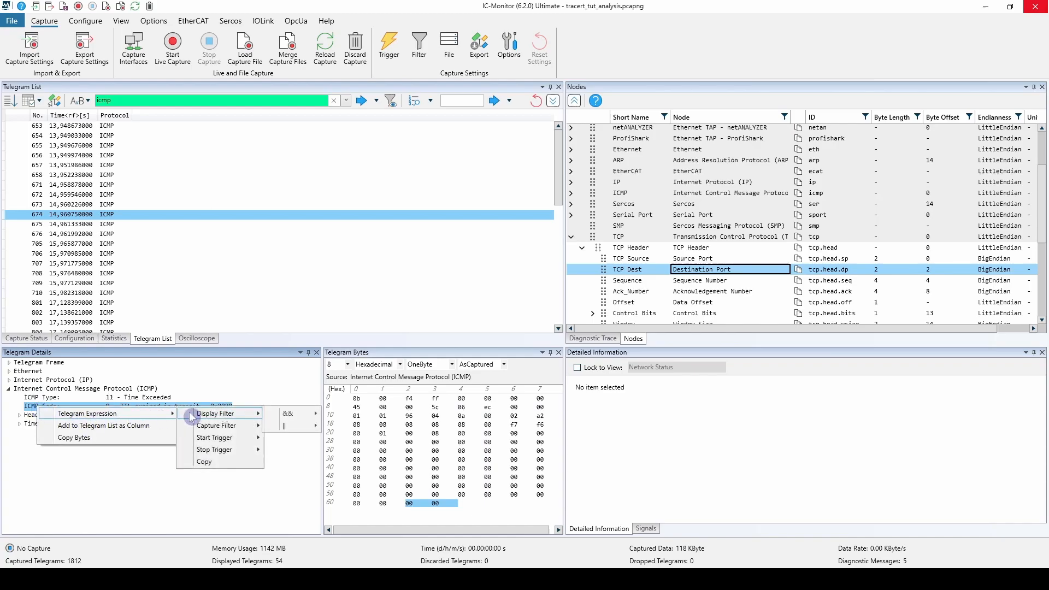
left_click(200, 400)
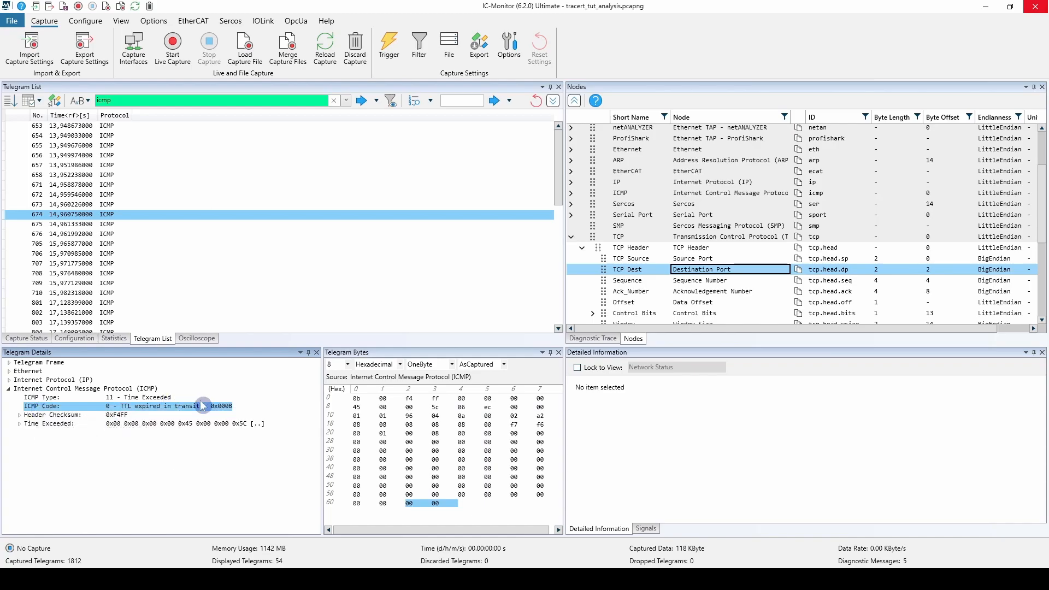
Clear the telegram list's display filter and view the recently used telegram expressions.
left_click(336, 102)
left_click(336, 101)
left_click(346, 100)
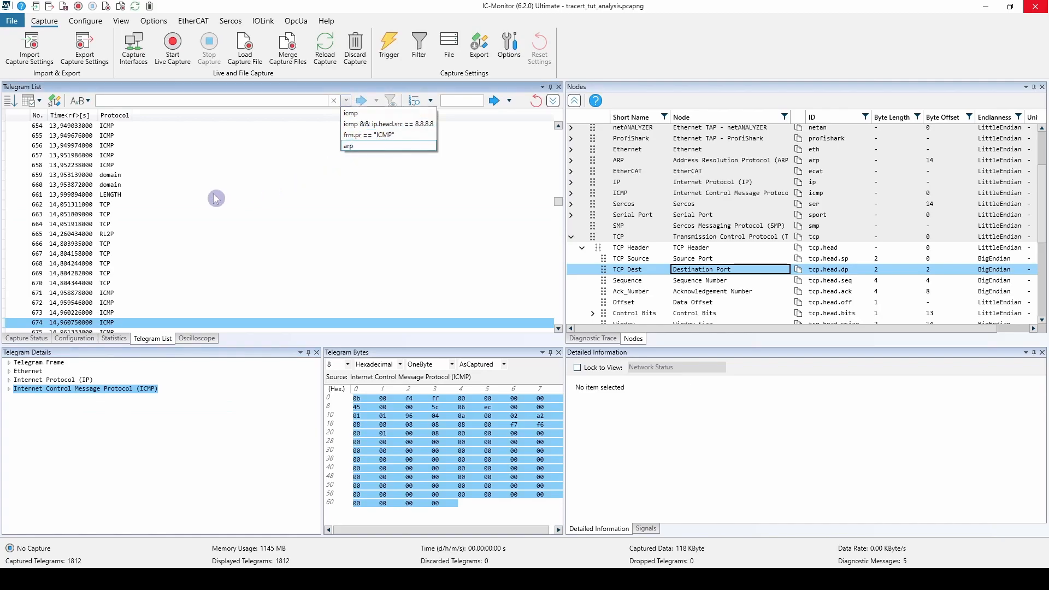
left_click(109, 219)
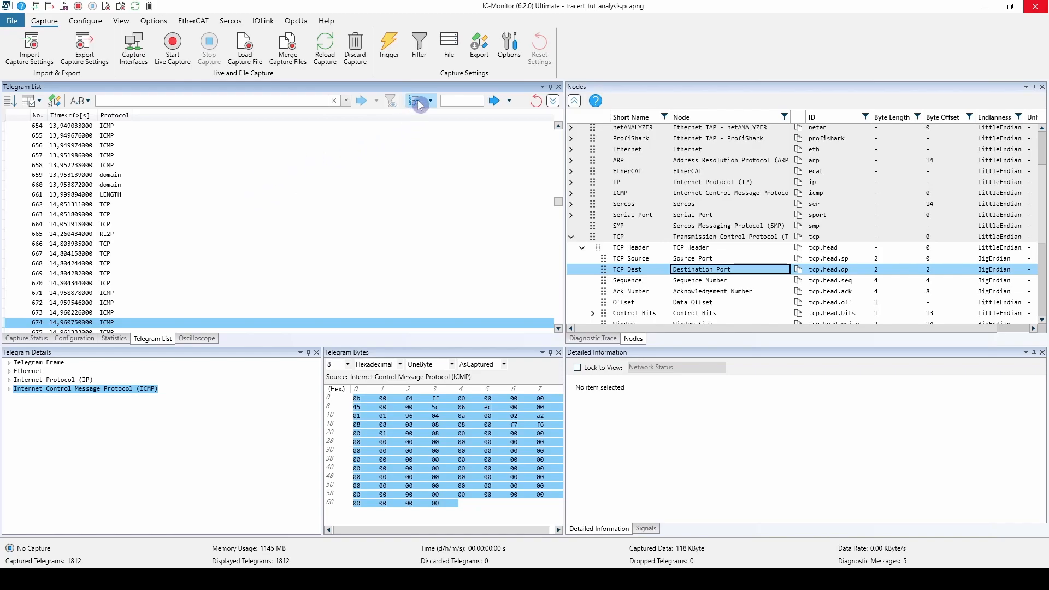
Jump to telegram number 1 in the telegram list and clear the search number.
left_click(451, 100)
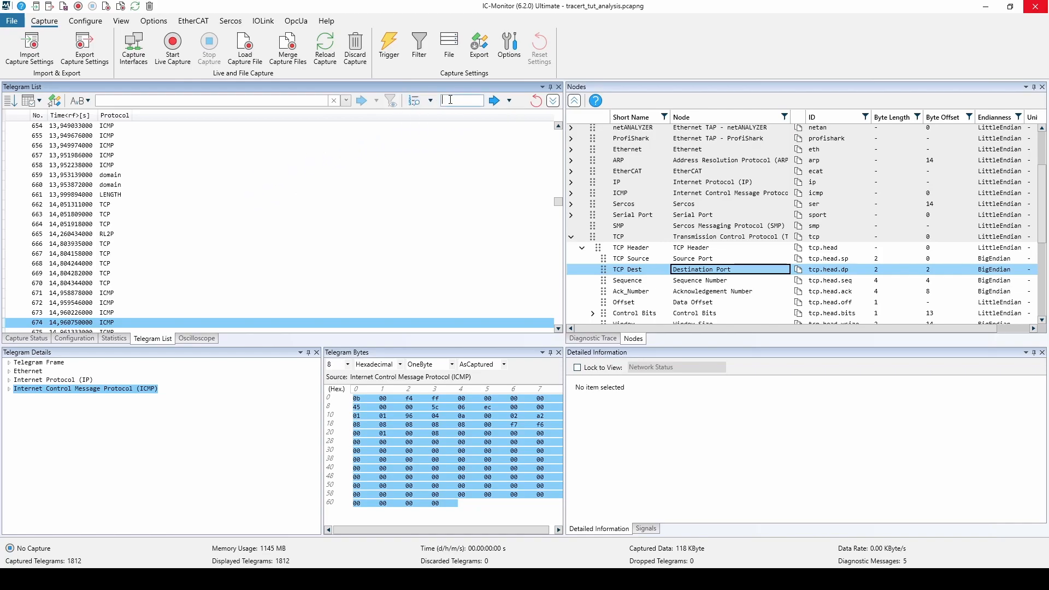
left_click(494, 101)
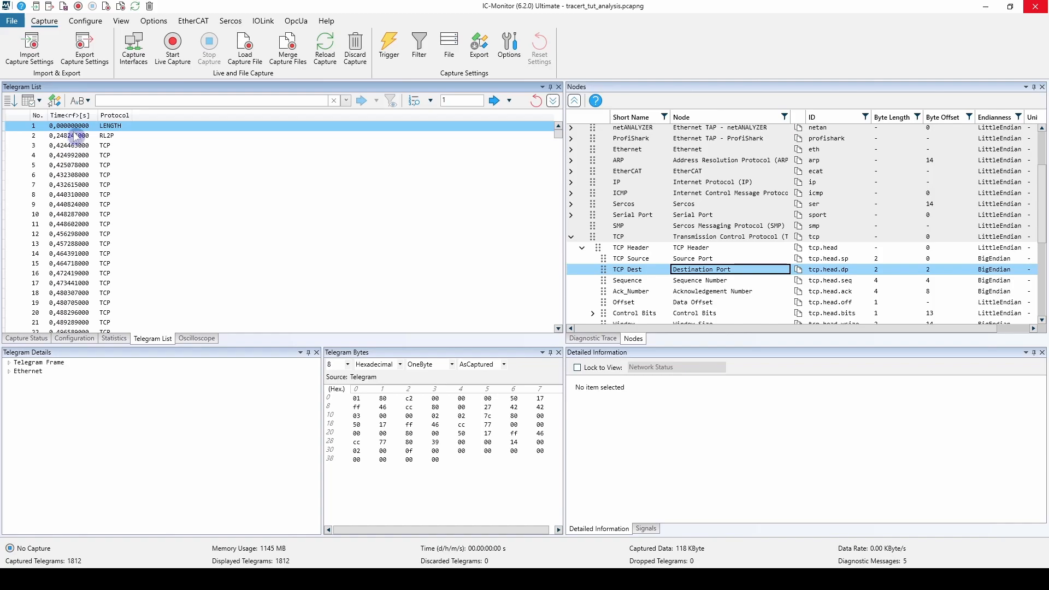
double_click(449, 101)
key("BackSpace")
Review the Telegram No. and Byte Pattern search modes, leaving the mode unchanged, and select telegram 6.
left_click(430, 101)
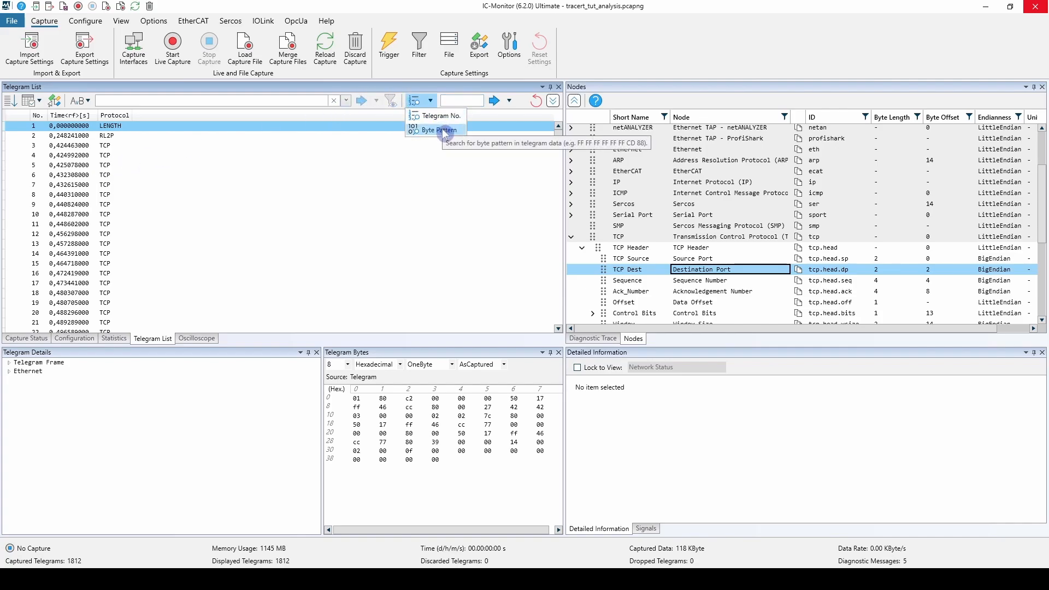
left_click(118, 178)
left_click(105, 176)
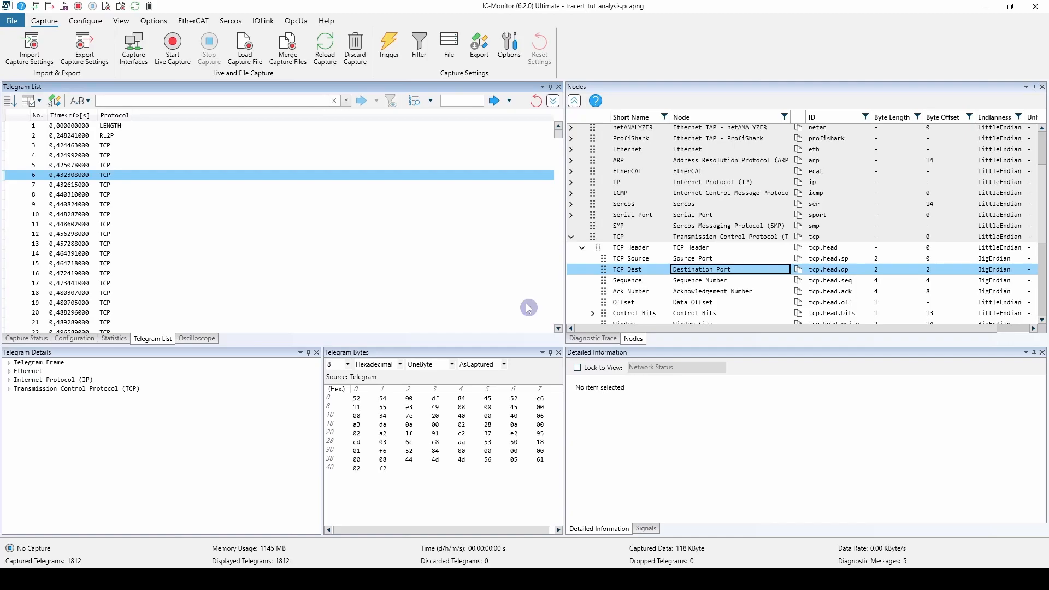
Apply the recently used expression icmp as the display filter and browse the filtered telegrams.
left_click(346, 101)
left_click(354, 116)
left_click(396, 102)
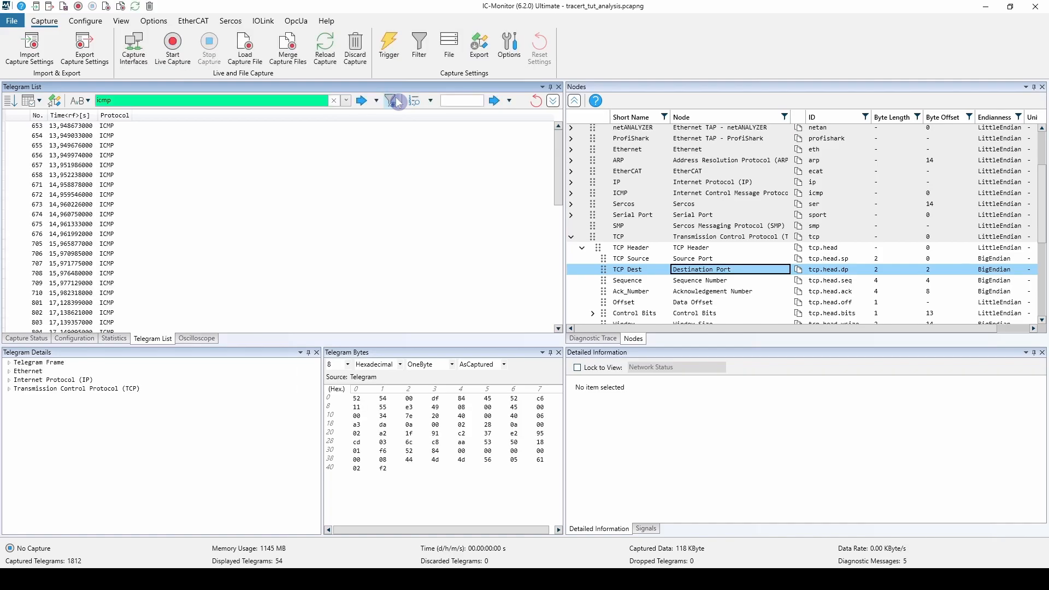
left_click(109, 176)
scroll(109, 186, "down", 1)
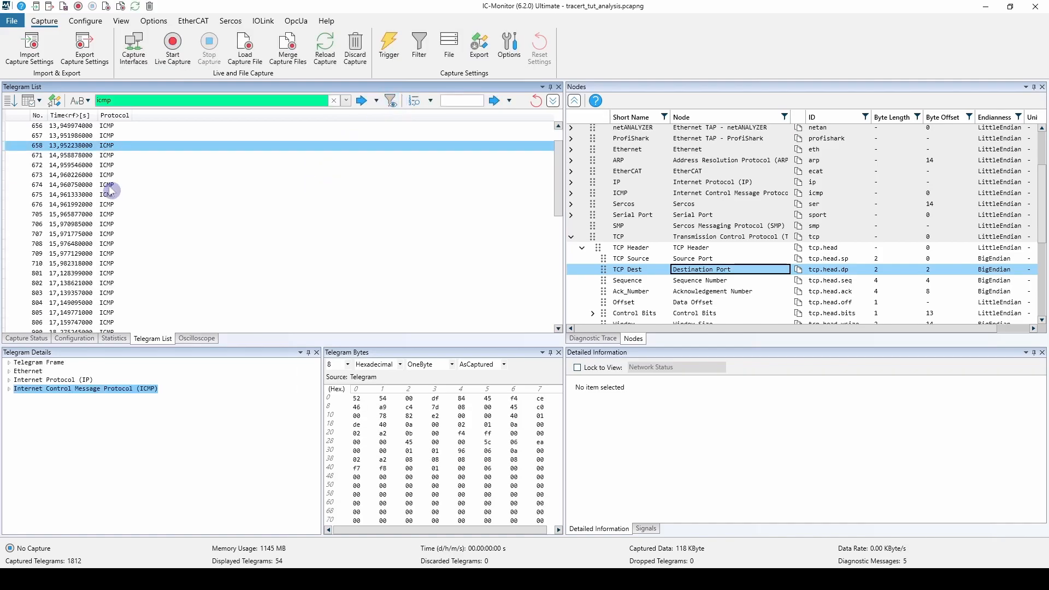
scroll(117, 219, "down", 8)
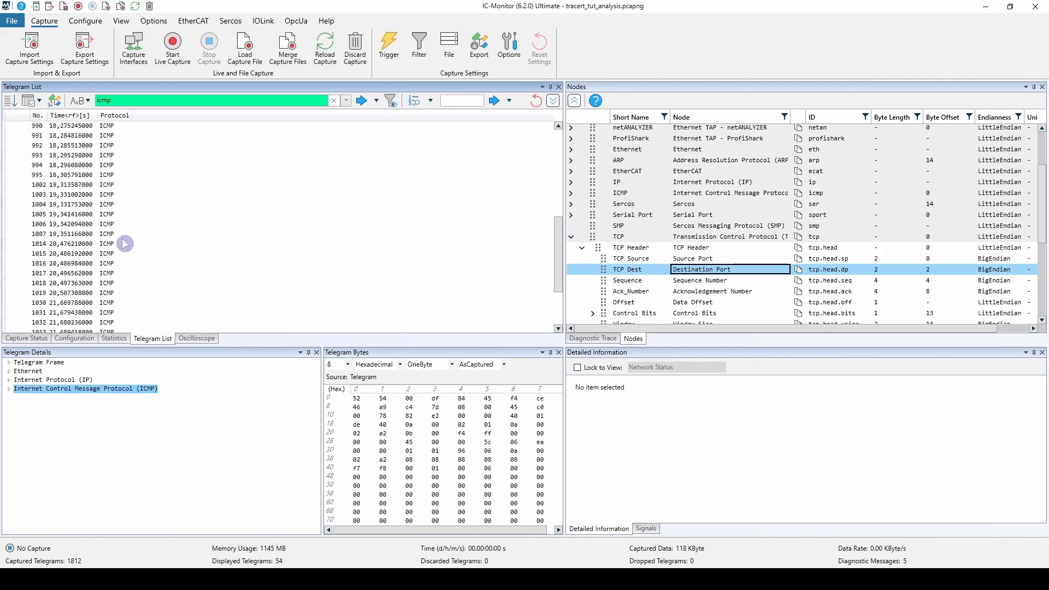
scroll(124, 230, "up", 8)
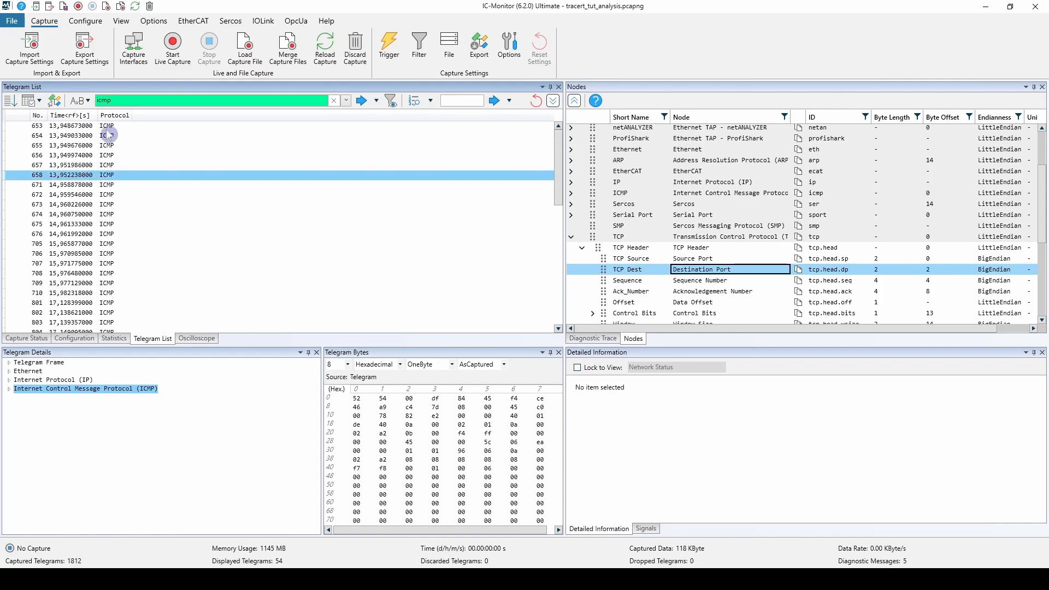
scroll(193, 198, "down", 4)
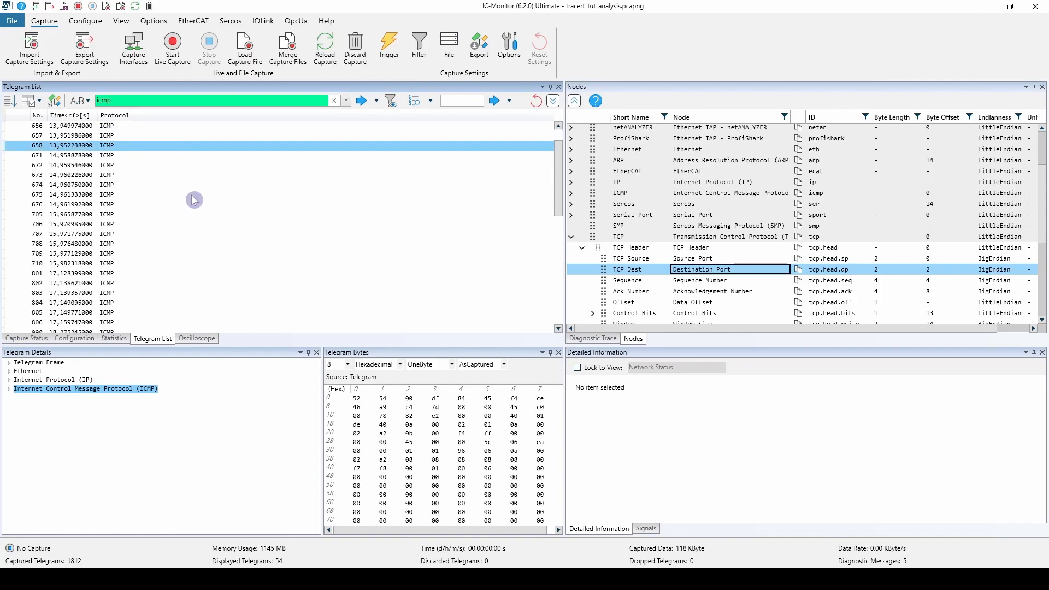
scroll(209, 231, "up", 4)
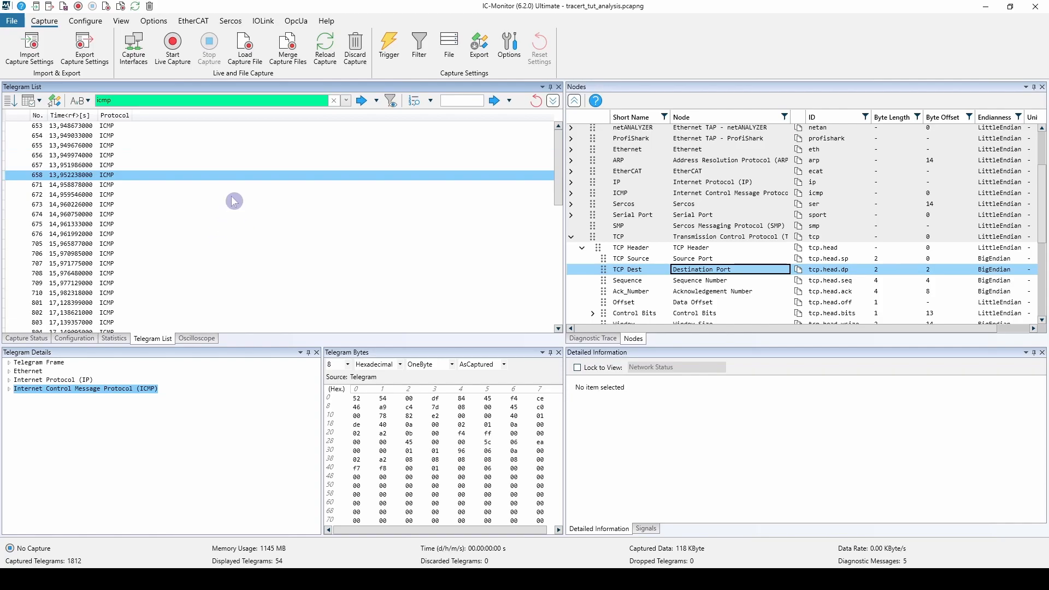
Expand telegram 656's ICMP, IP and IP Header details and add its Time To Live field as a telegram list column.
left_click(107, 157)
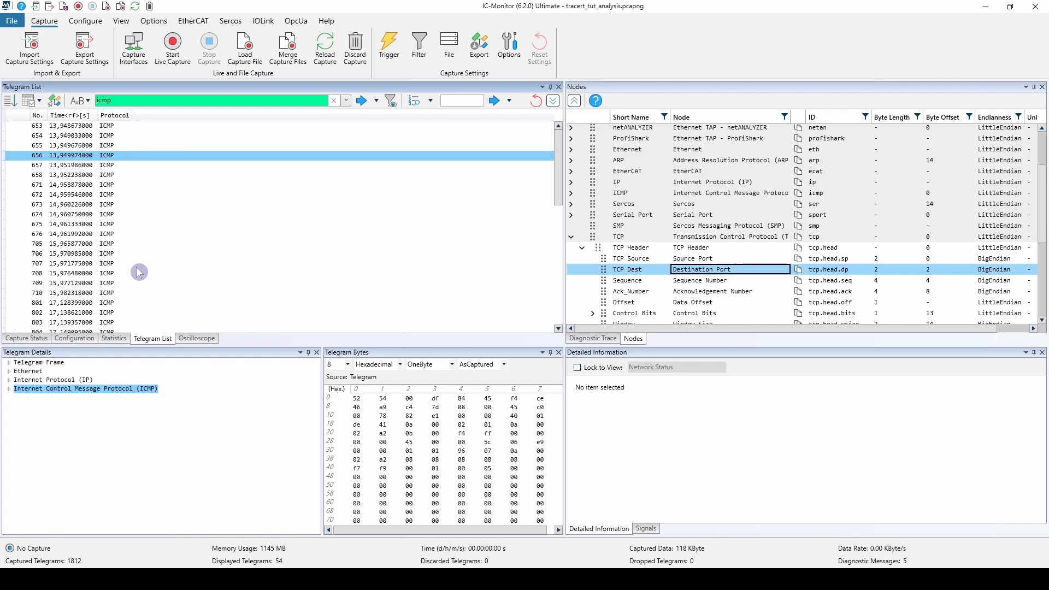
left_click(8, 390)
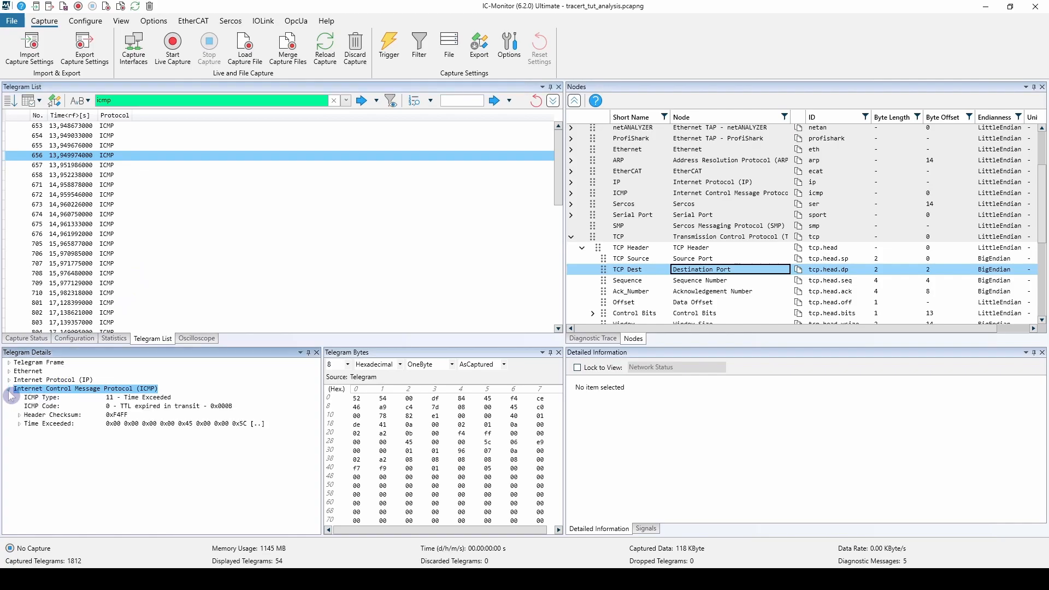
left_click(8, 380)
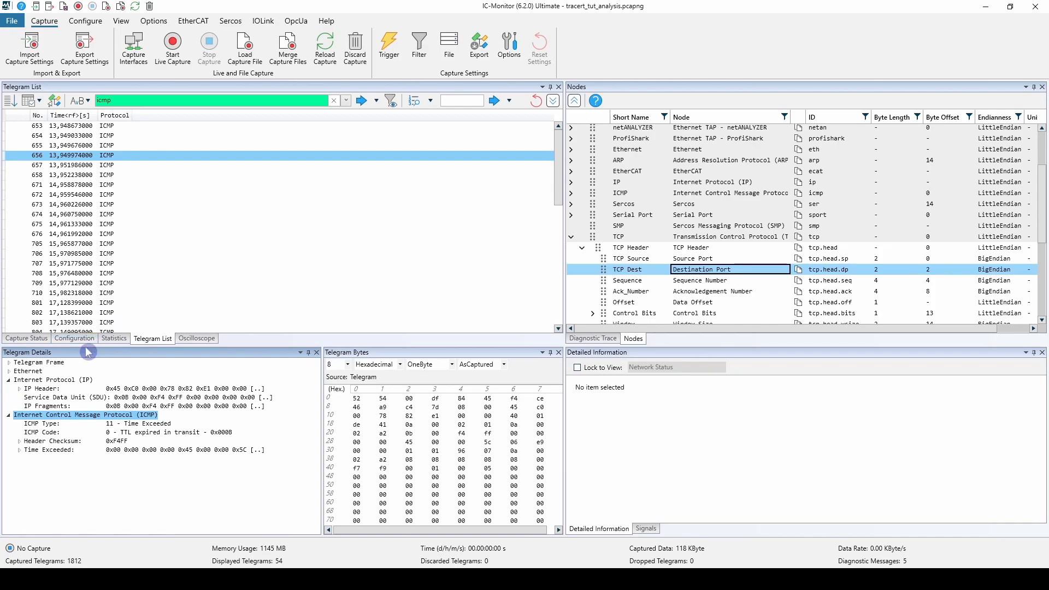
left_click(51, 390)
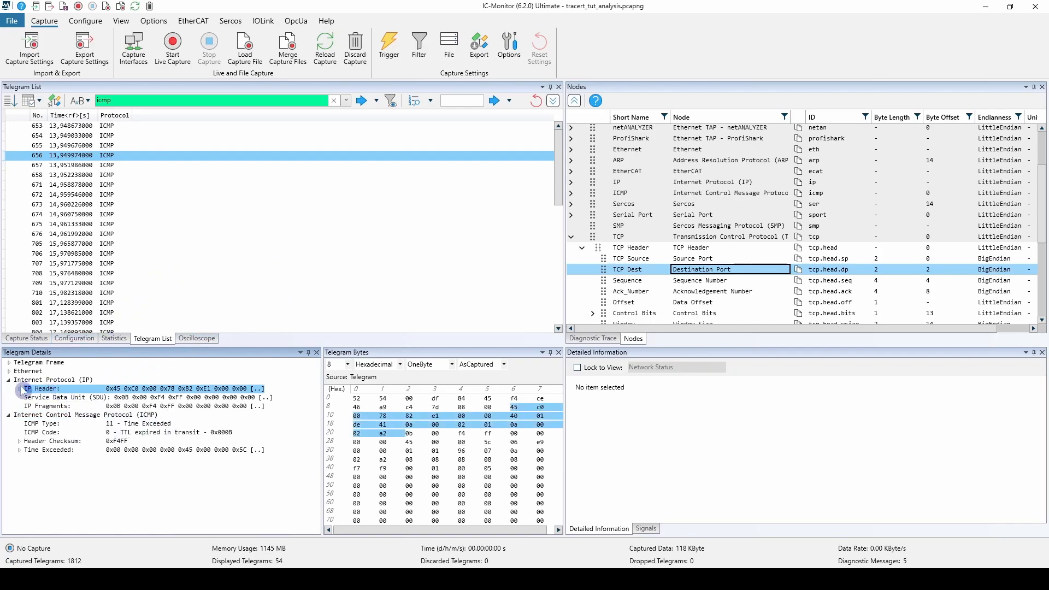
left_click(20, 389)
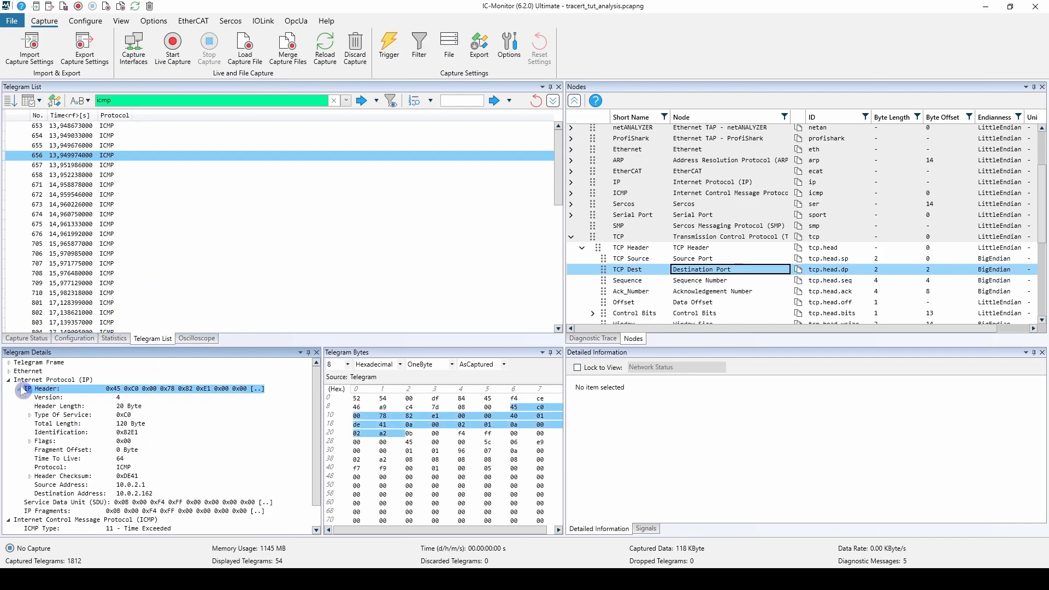
left_click(53, 460)
left_click_drag(53, 464, 157, 266)
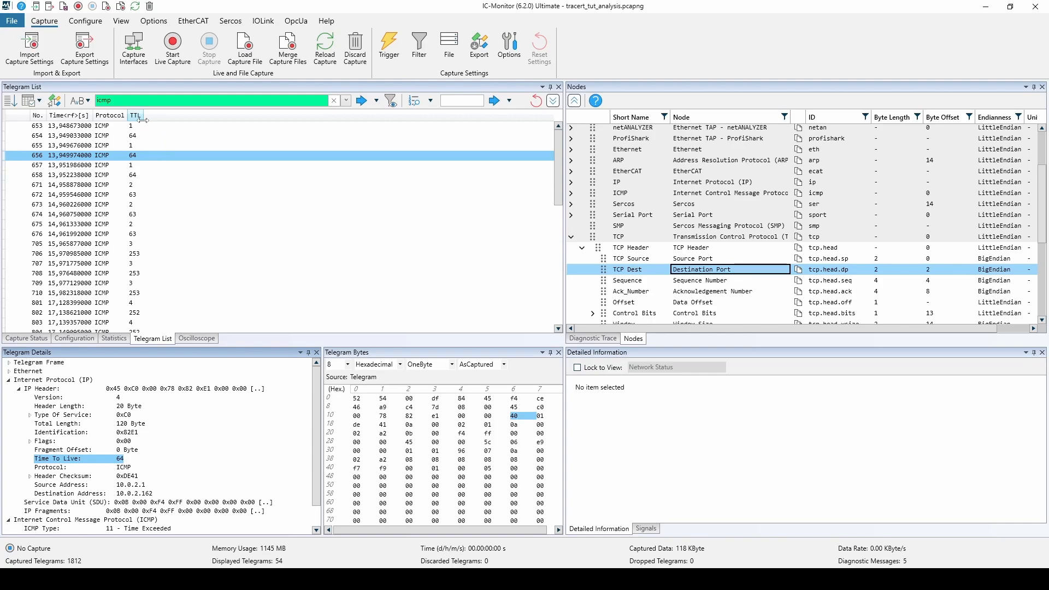
Compare the Time To Live values of the ICMP telegrams from telegram 655 through telegram 1046.
left_click(138, 145)
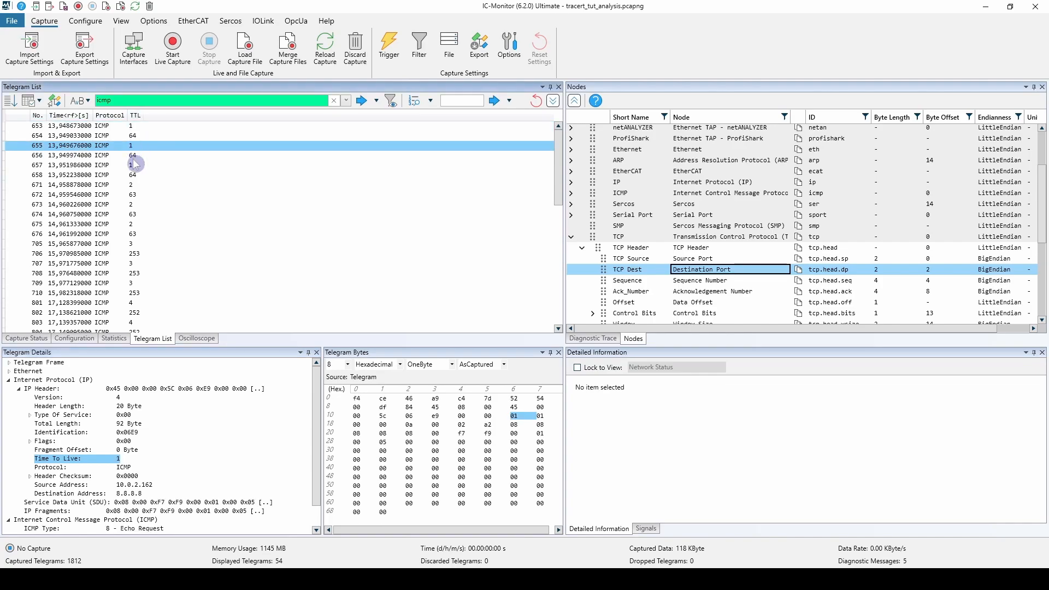
left_click(137, 185)
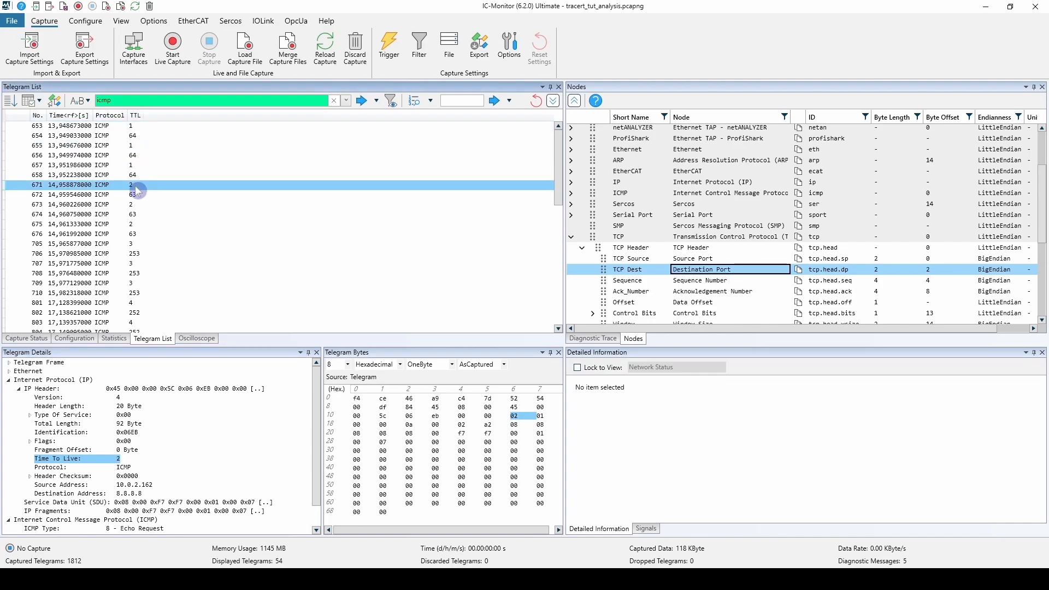
left_click(138, 224)
left_click(142, 244)
left_click(143, 283)
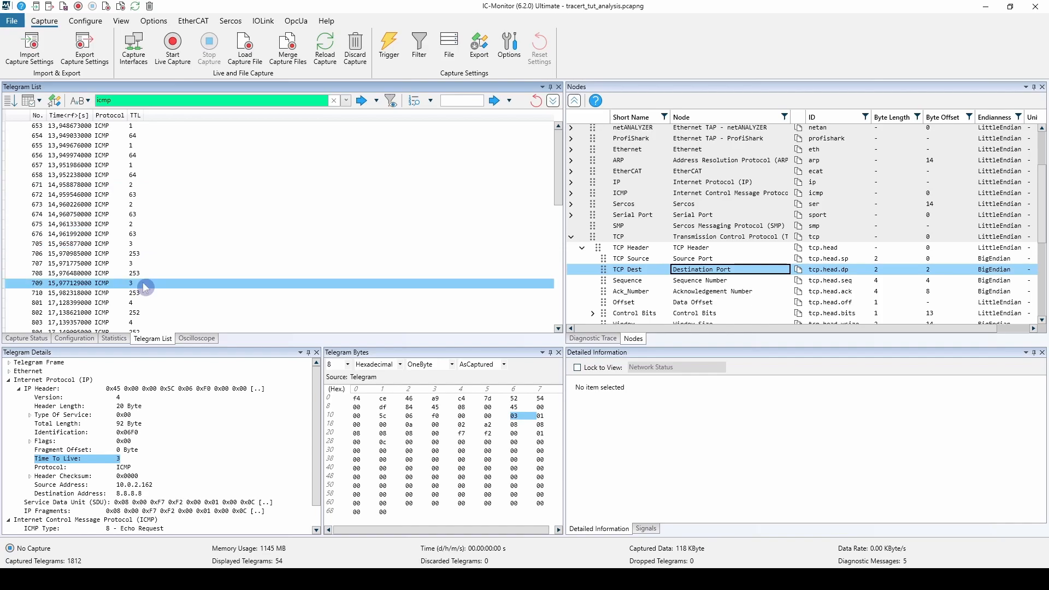
scroll(142, 282, "down", 10)
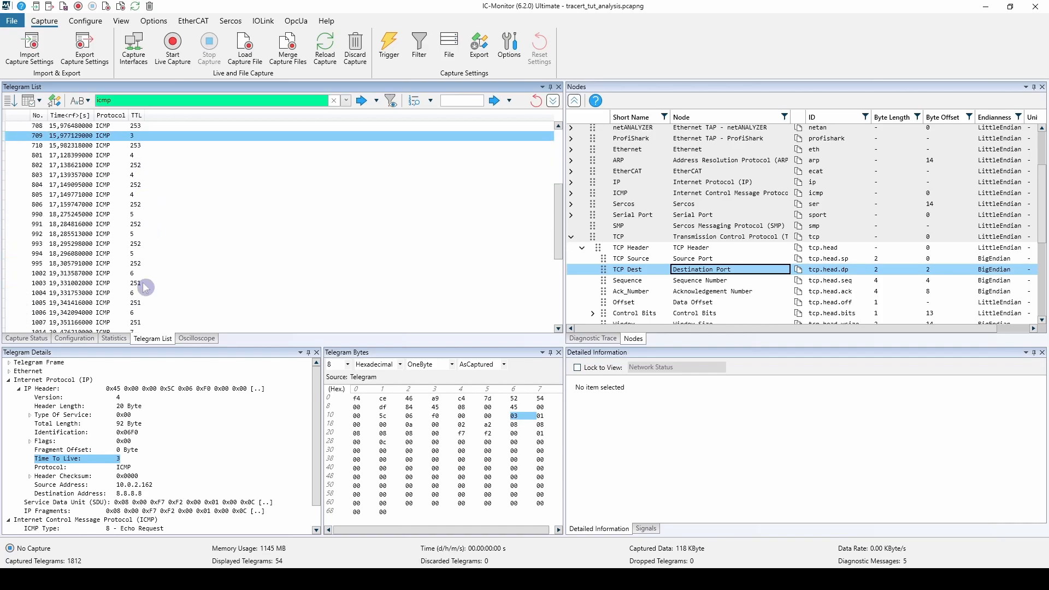
left_click(140, 313)
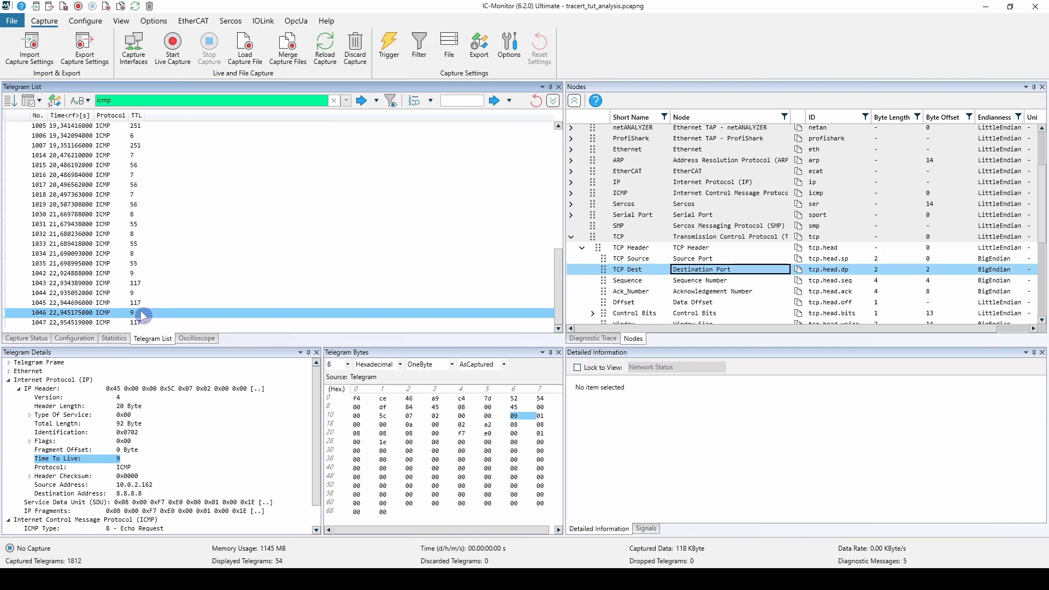
left_click(141, 273)
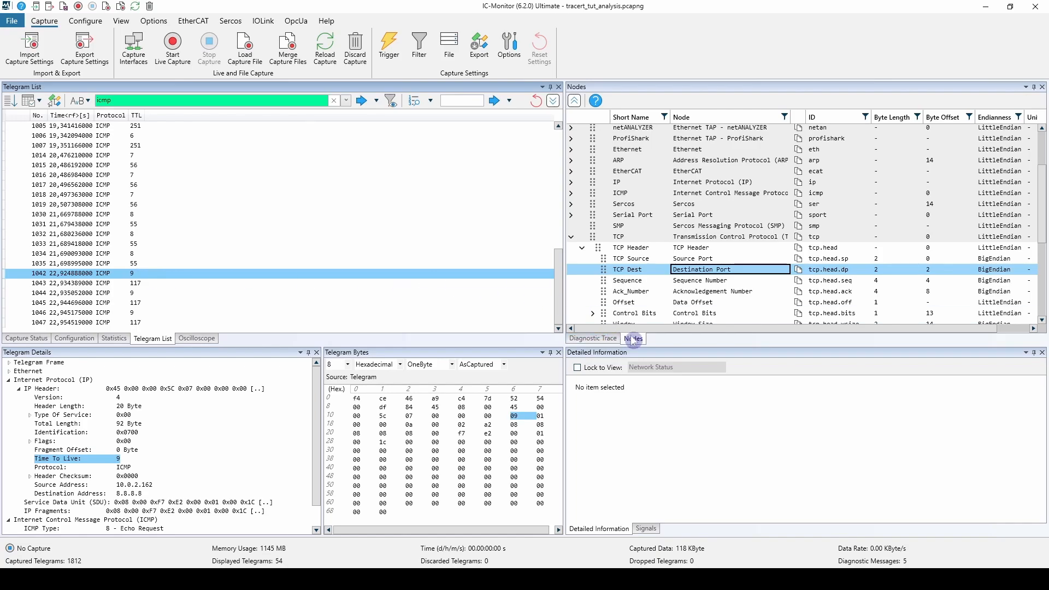
Add the ICMP Type and ICMP Code nodes of the ICMP protocol as columns in the telegram list.
left_click(572, 194)
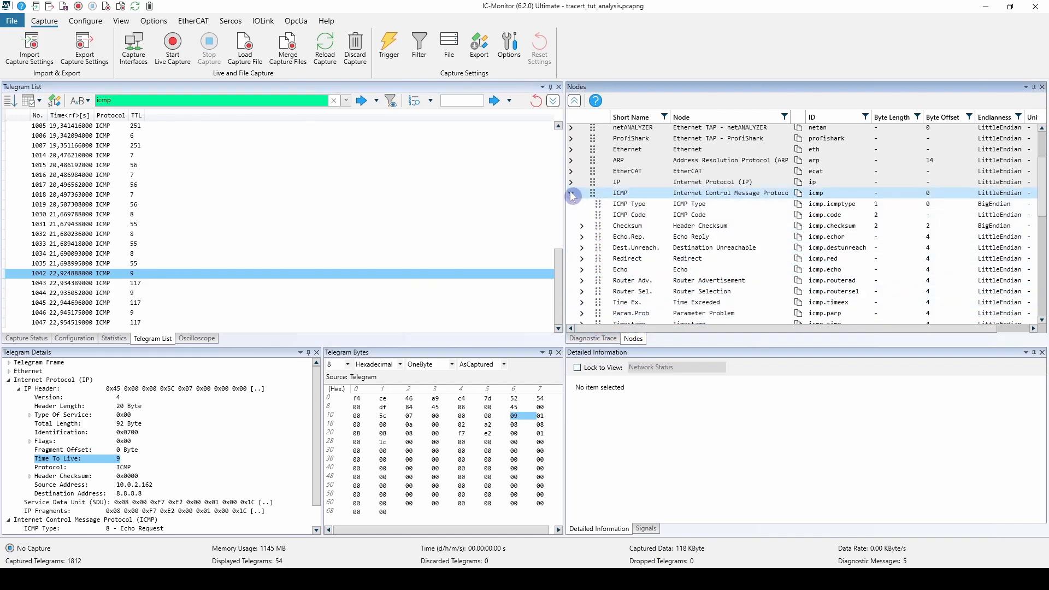
left_click(598, 204)
left_click_drag(254, 165, 254, 164)
left_click_drag(617, 214, 307, 194)
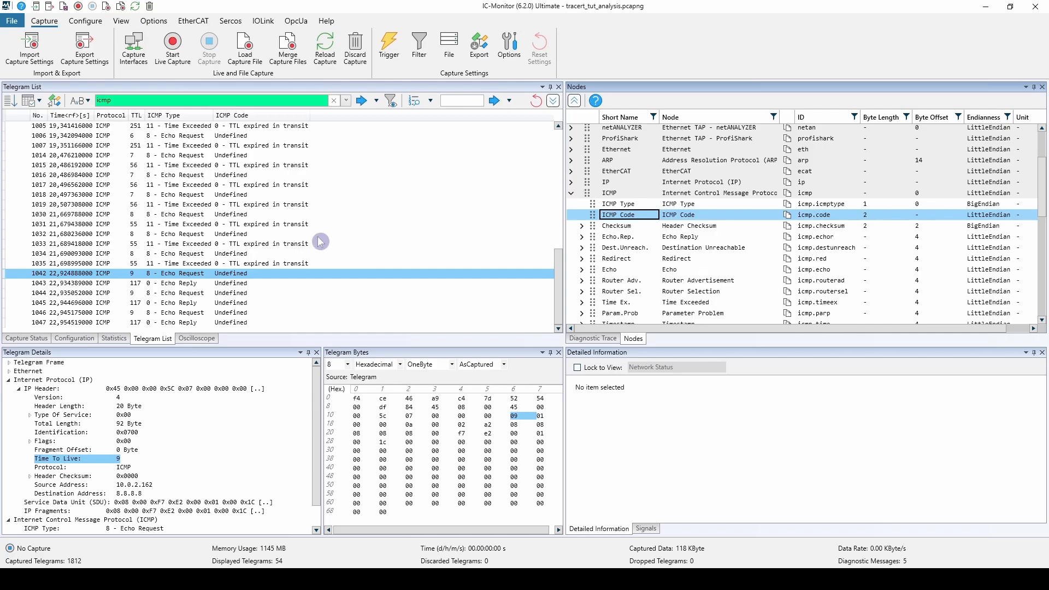
Add the IP Header's Source Address and Destination Address to the configured network data nodes for the telegram list columns.
left_click(54, 101)
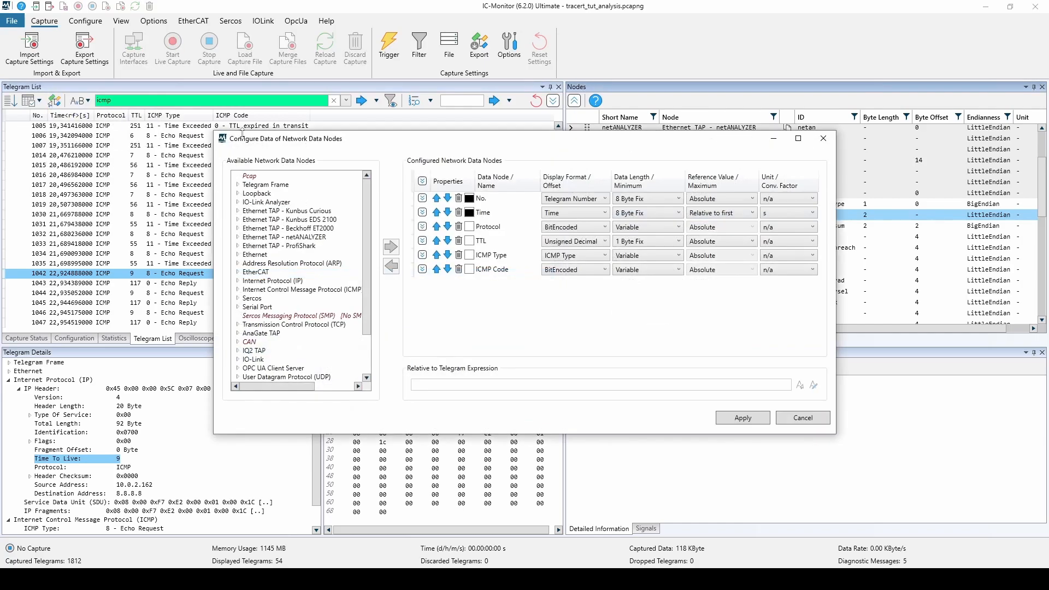
left_click_drag(328, 141, 344, 127)
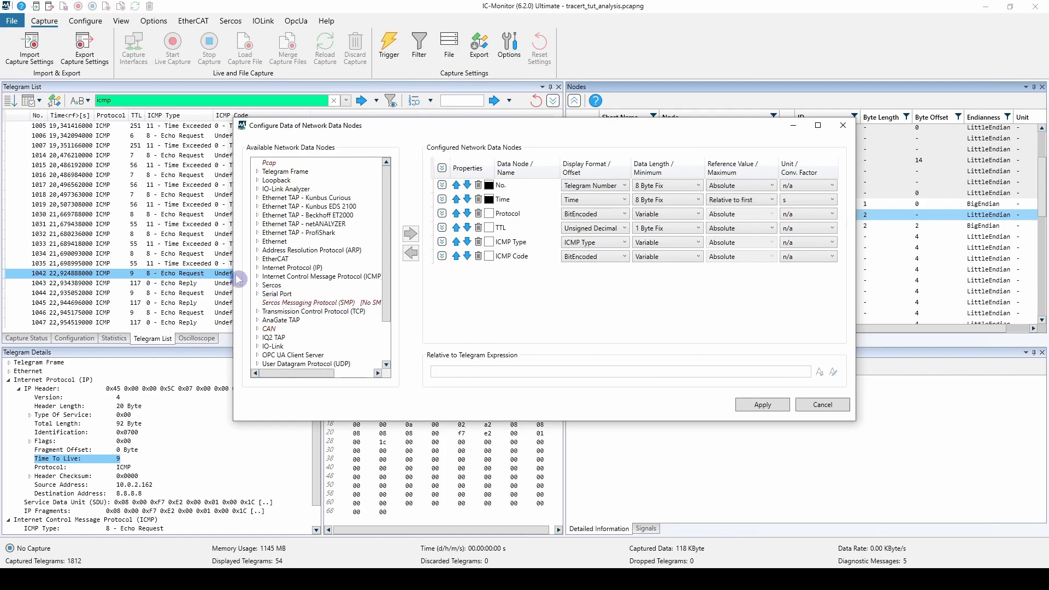
left_click(259, 269)
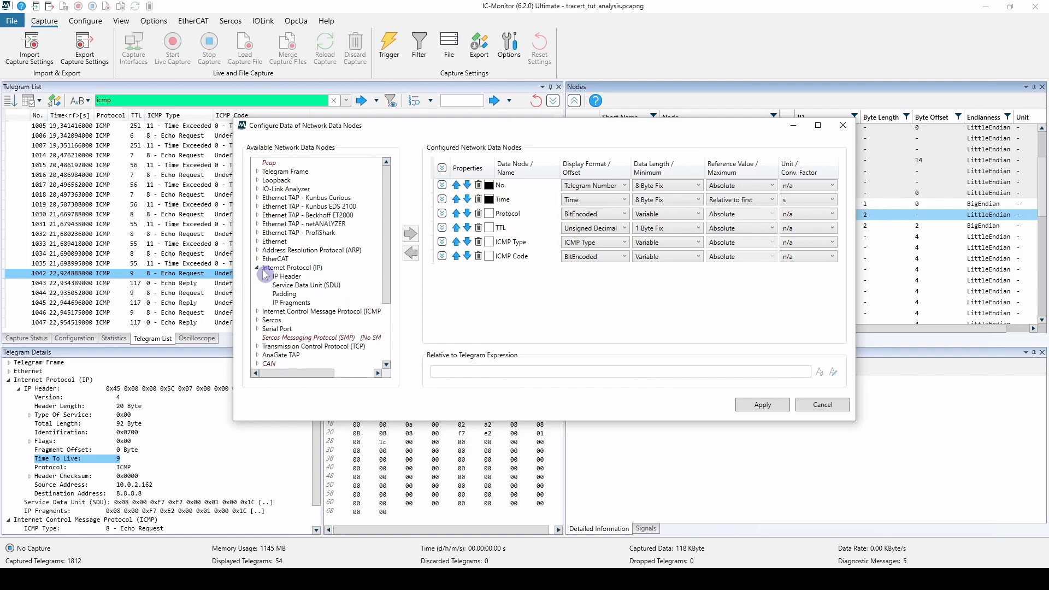
left_click(267, 276)
scroll(326, 312, "down", 1)
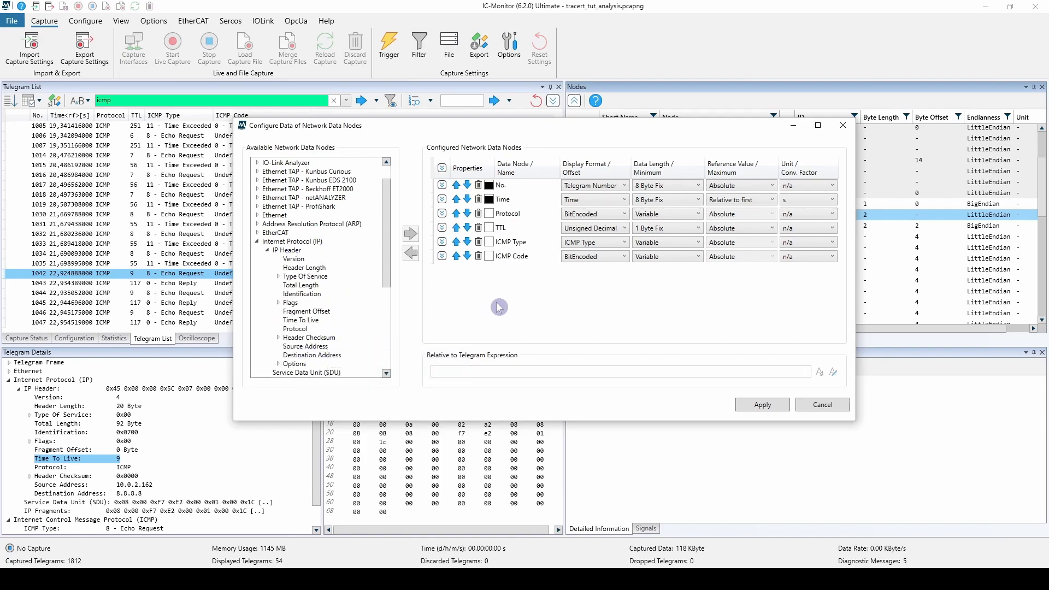
double_click(314, 349)
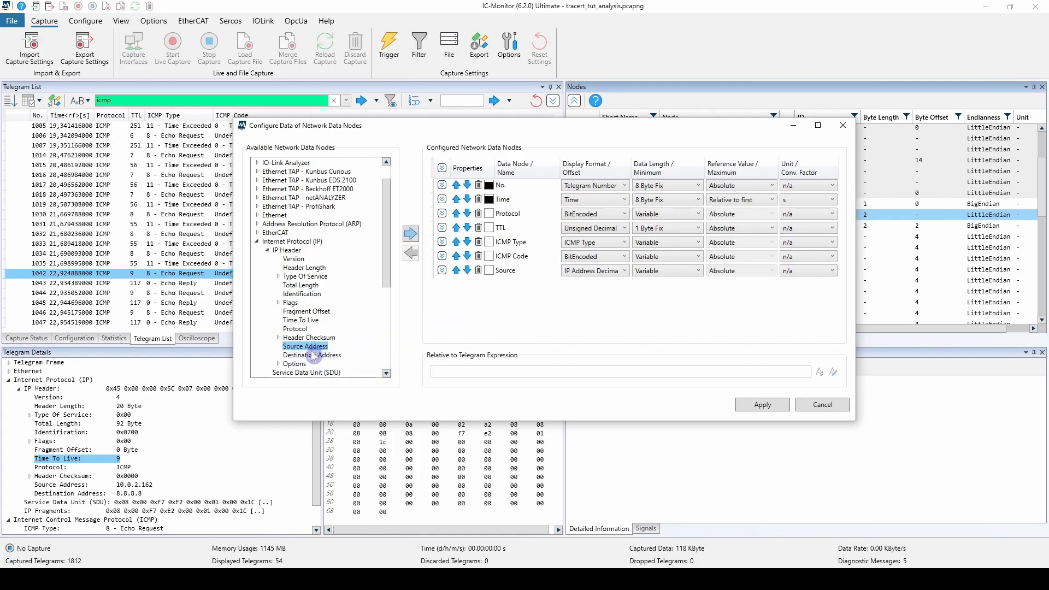
double_click(314, 355)
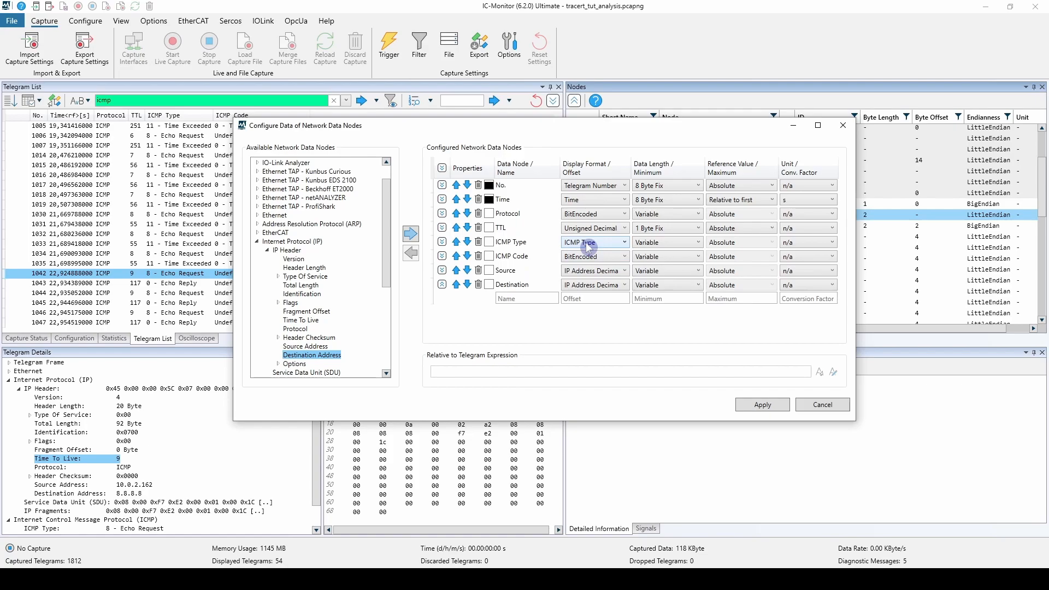
Set the display format of the ICMP Type node to Hexadecimal and apply the column configuration.
left_click(617, 245)
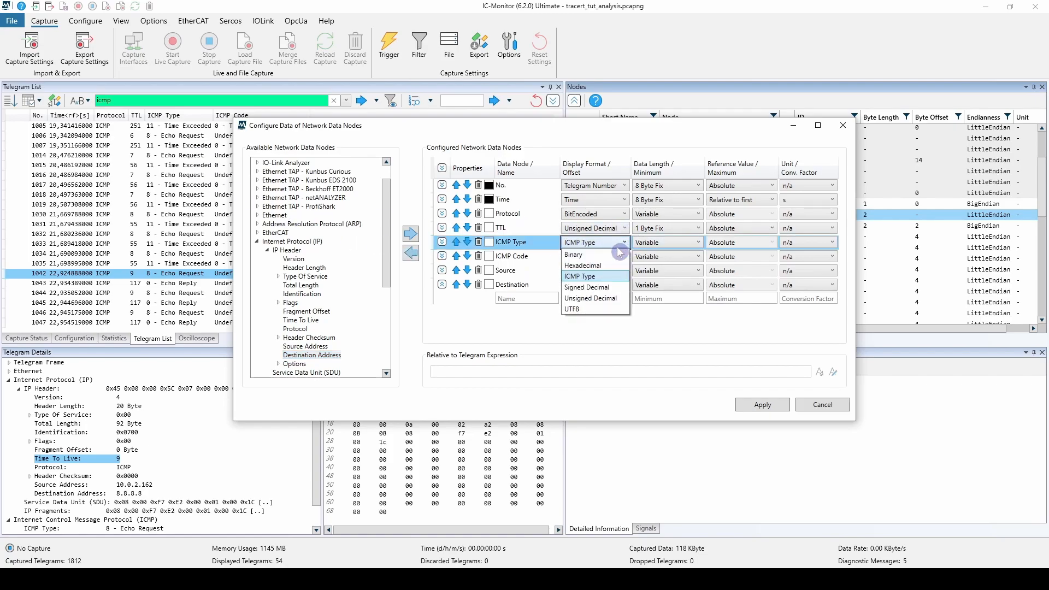
left_click(615, 265)
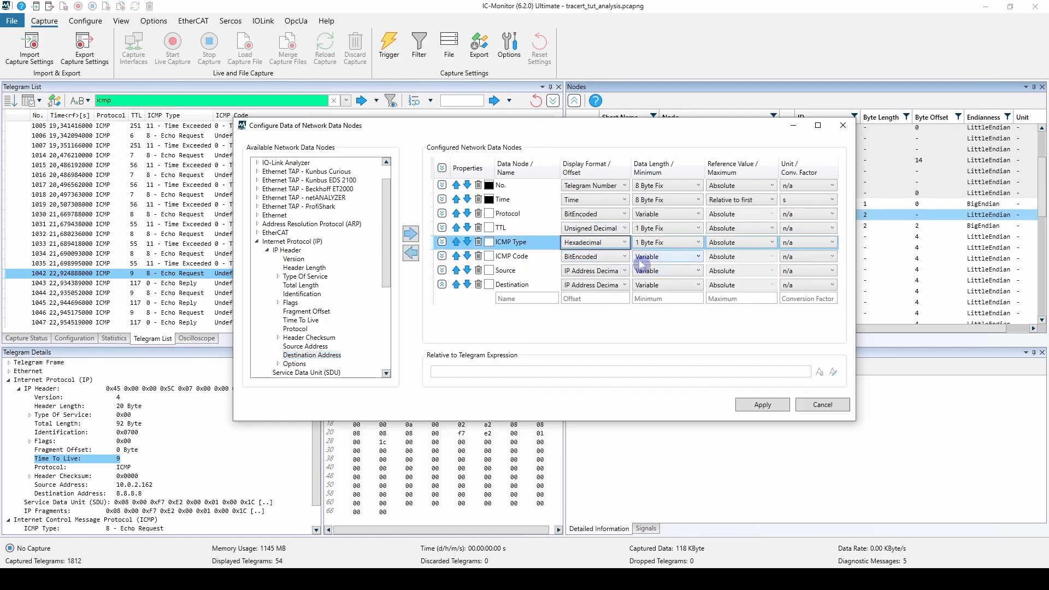
left_click(749, 411)
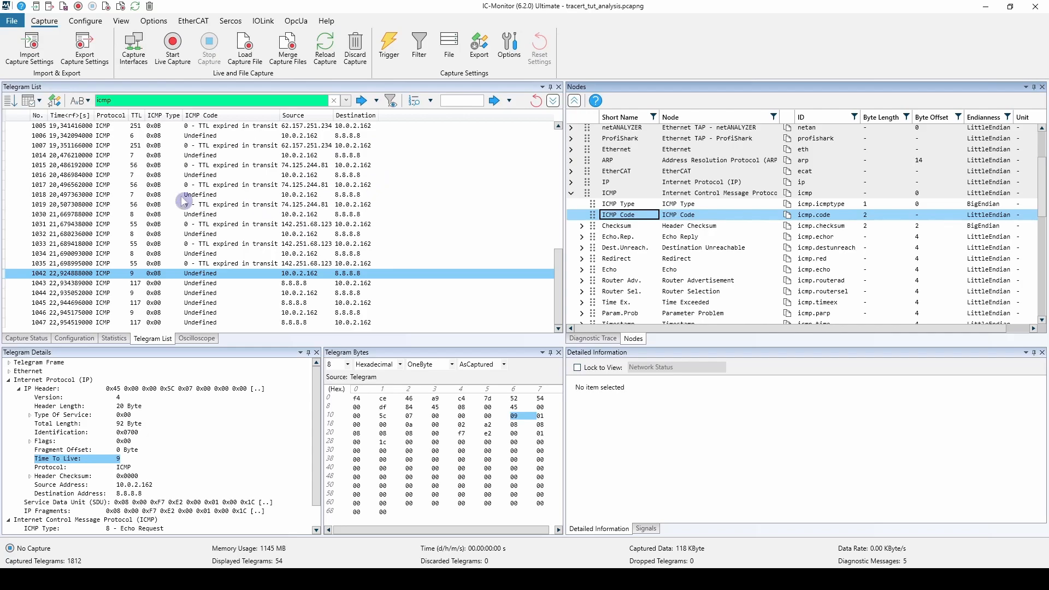
Add a second ICMP Type column to the telegram list and place it between the hexadecimal ICMP Type and ICMP Code columns.
left_click(631, 206)
left_click_drag(632, 205, 178, 134)
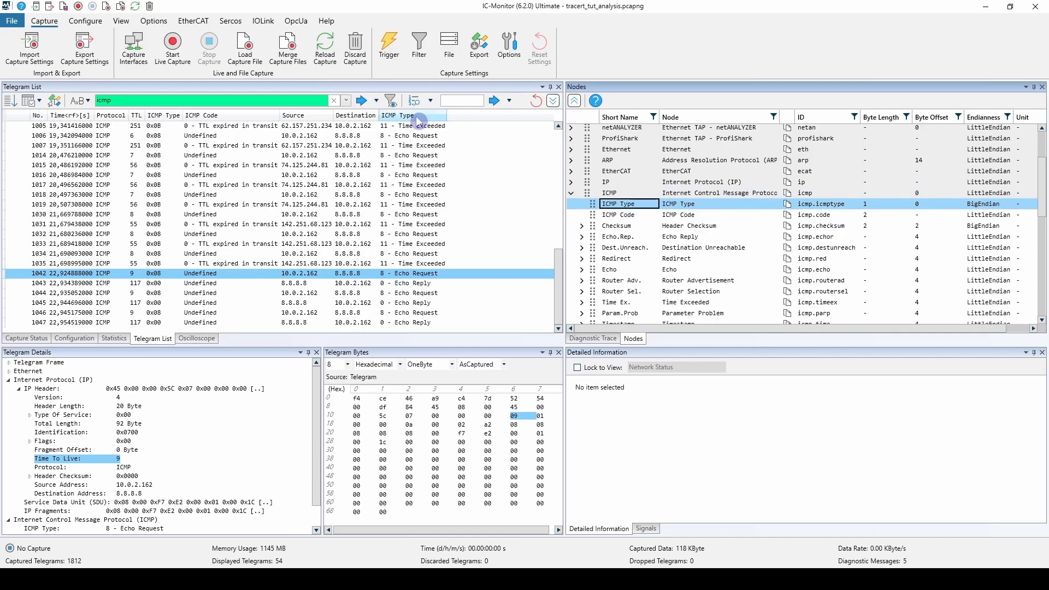
left_click_drag(411, 115, 229, 119)
left_click(179, 136)
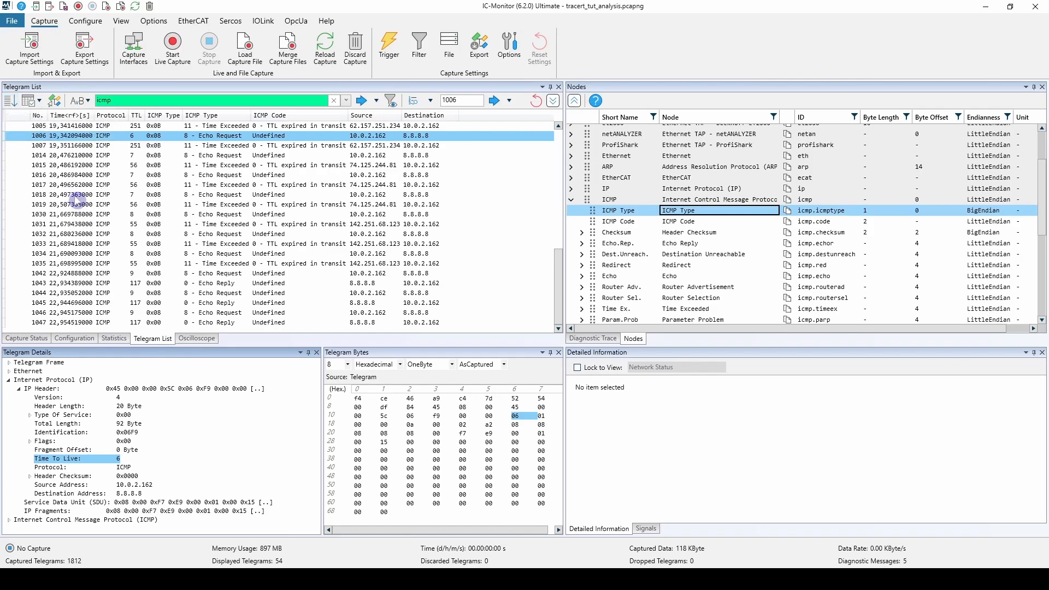
Display the Time column in seconds relative to the previous telegram and check the times of telegrams 1019 through 1034.
left_click(78, 195)
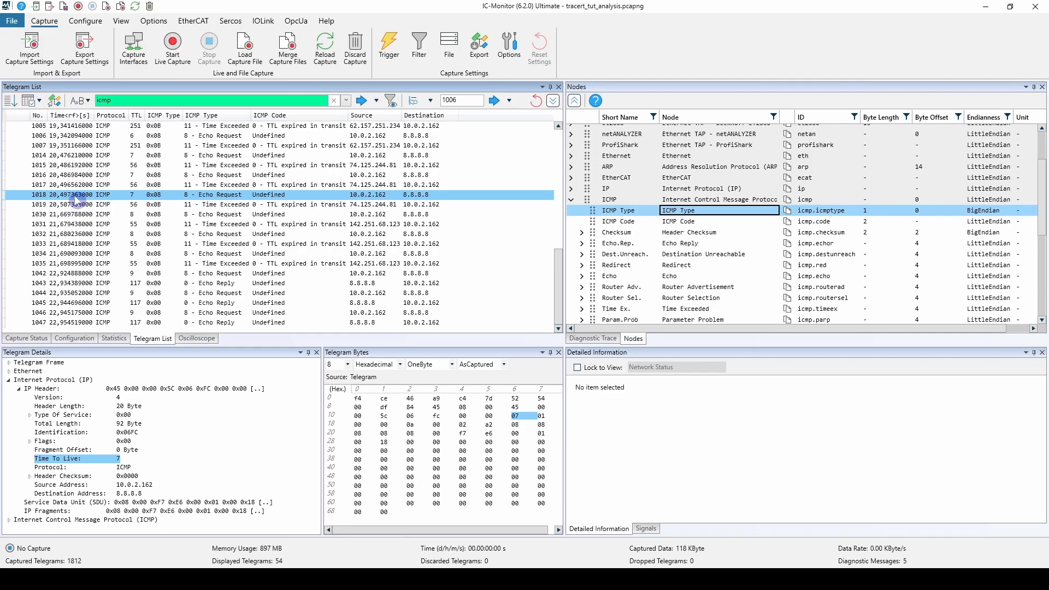
left_click(72, 214)
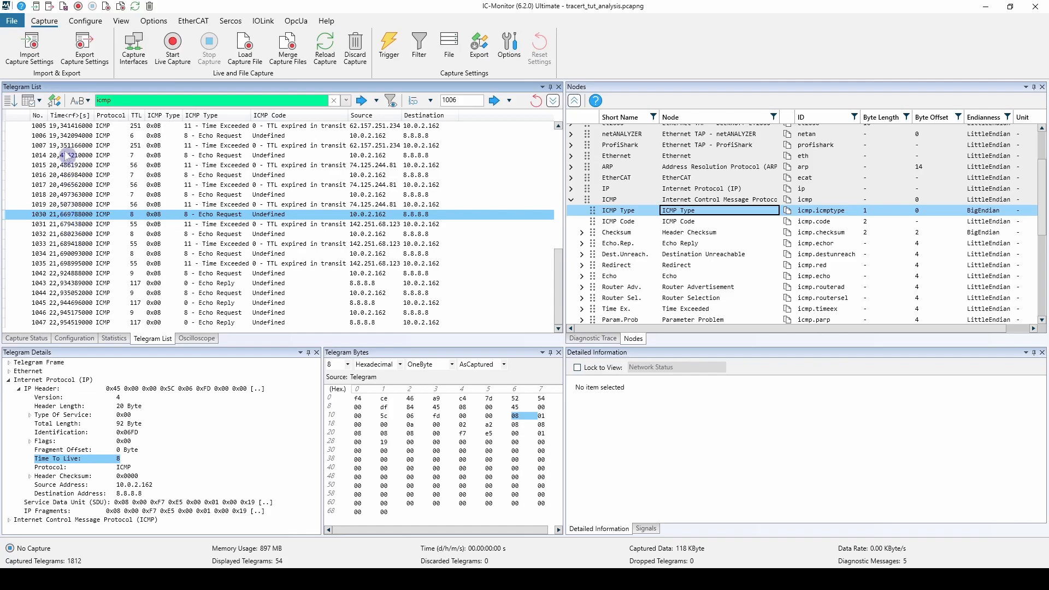
right_click(72, 118)
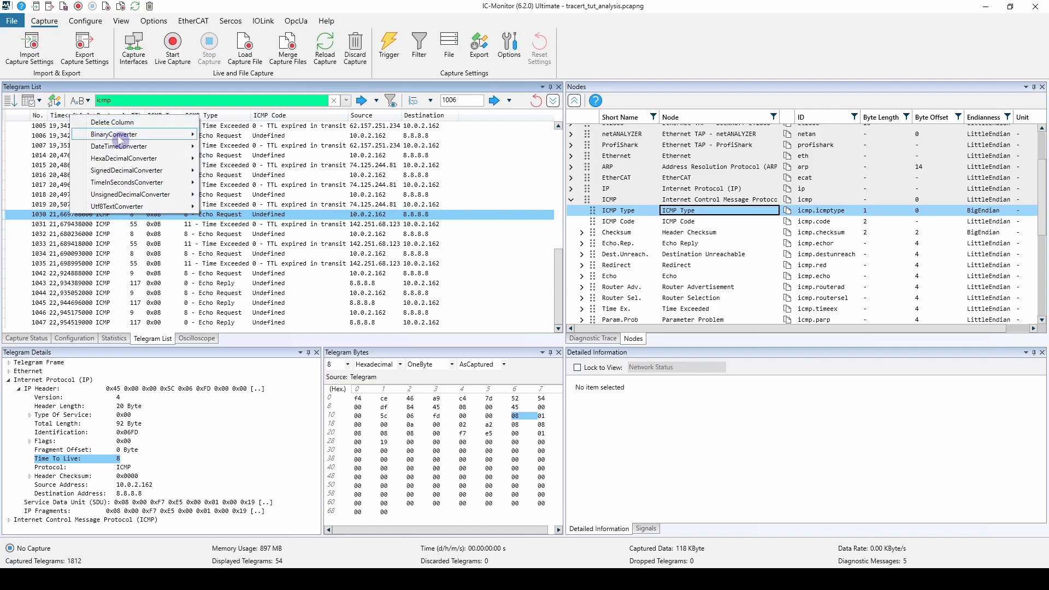
mouse_move(145, 182)
mouse_move(239, 185)
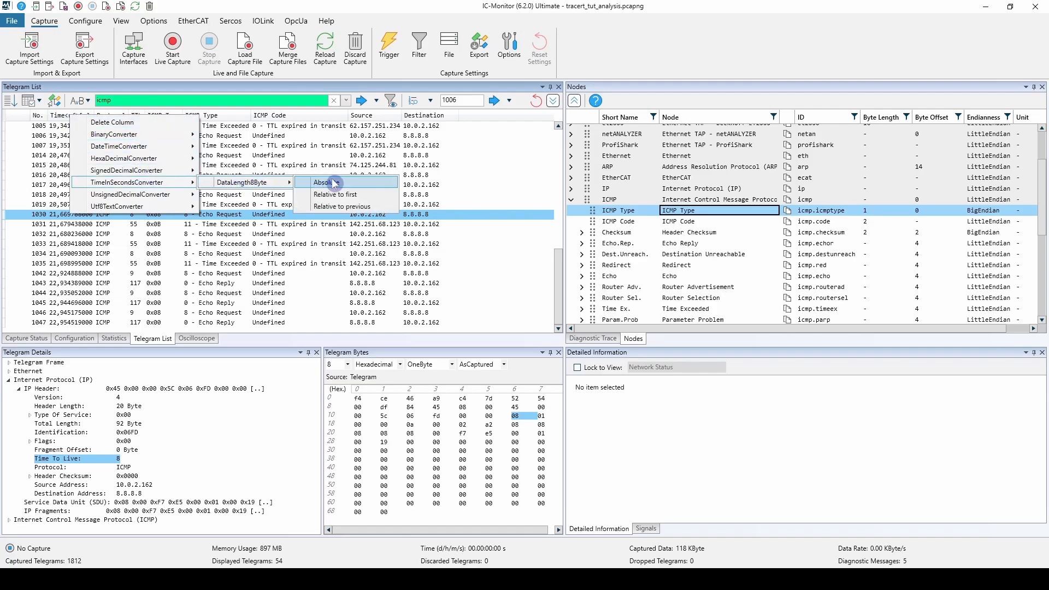
left_click(362, 207)
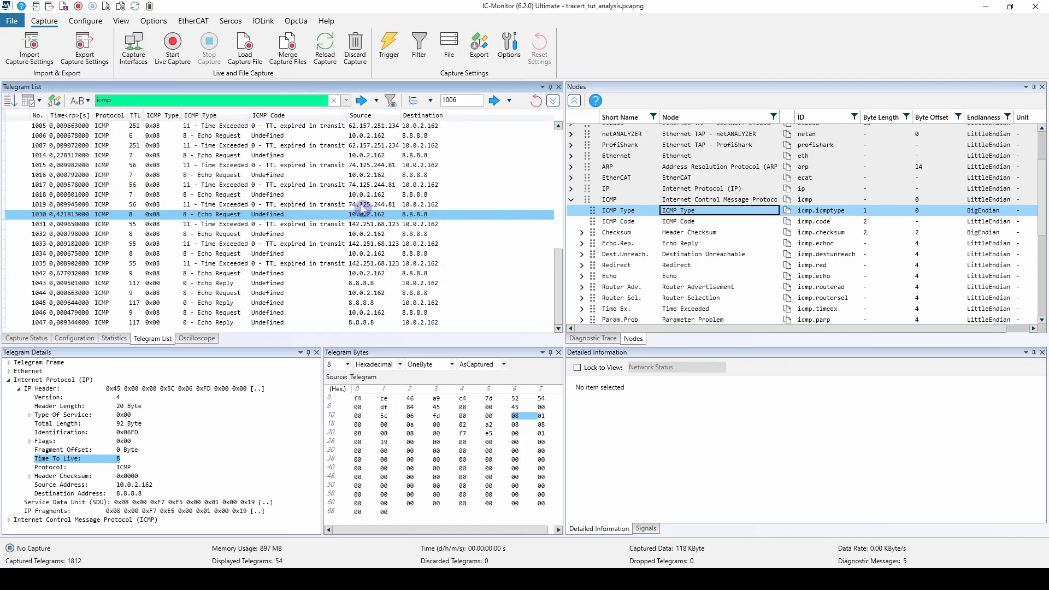
left_click(98, 205)
left_click(91, 215)
left_click(91, 224)
left_click(91, 234)
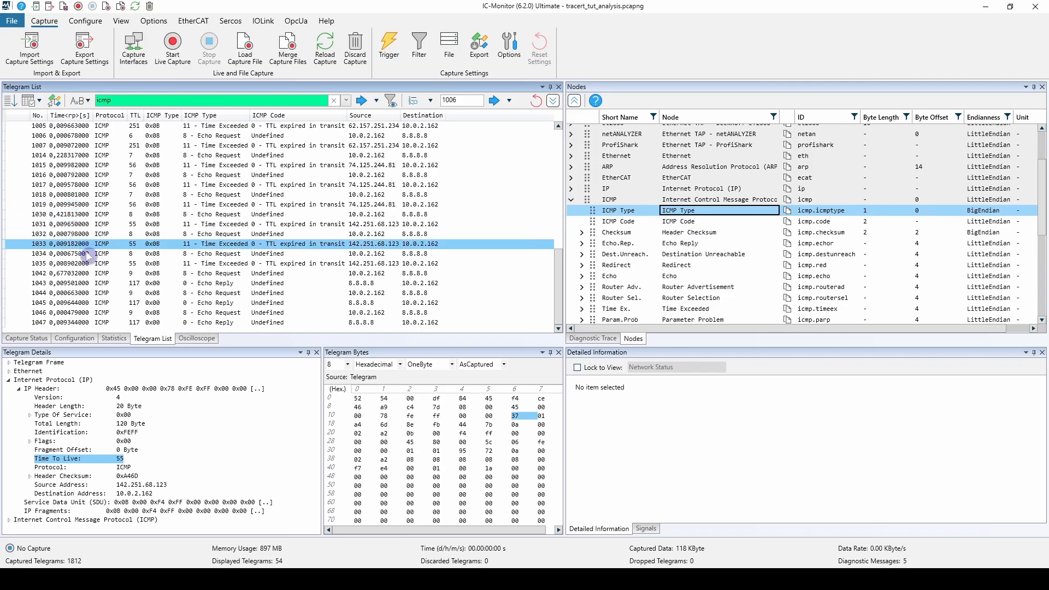
left_click(88, 255)
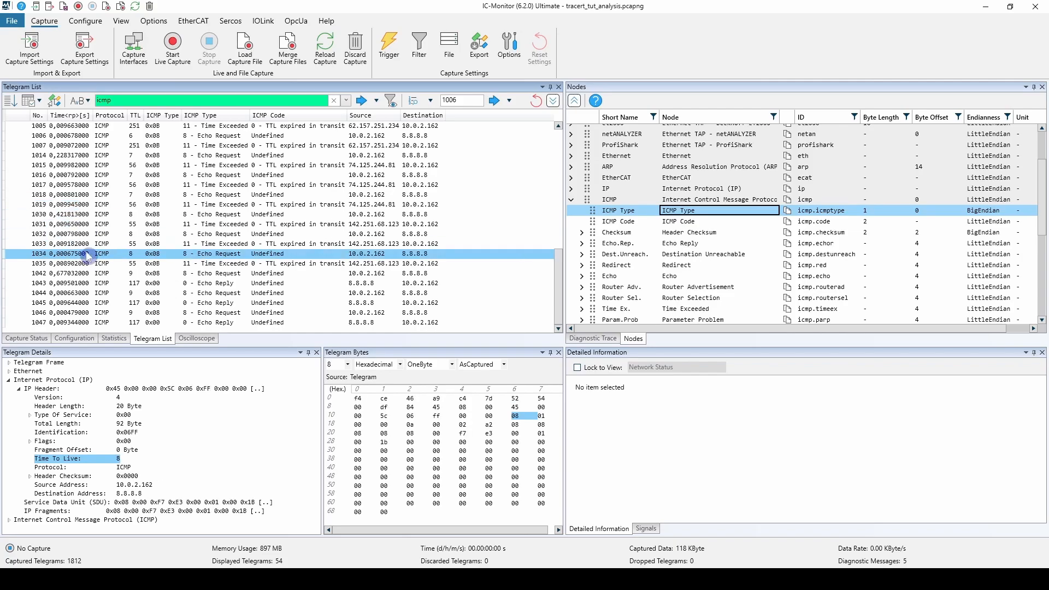
Switch the Time column back to seconds relative to the first telegram.
right_click(64, 116)
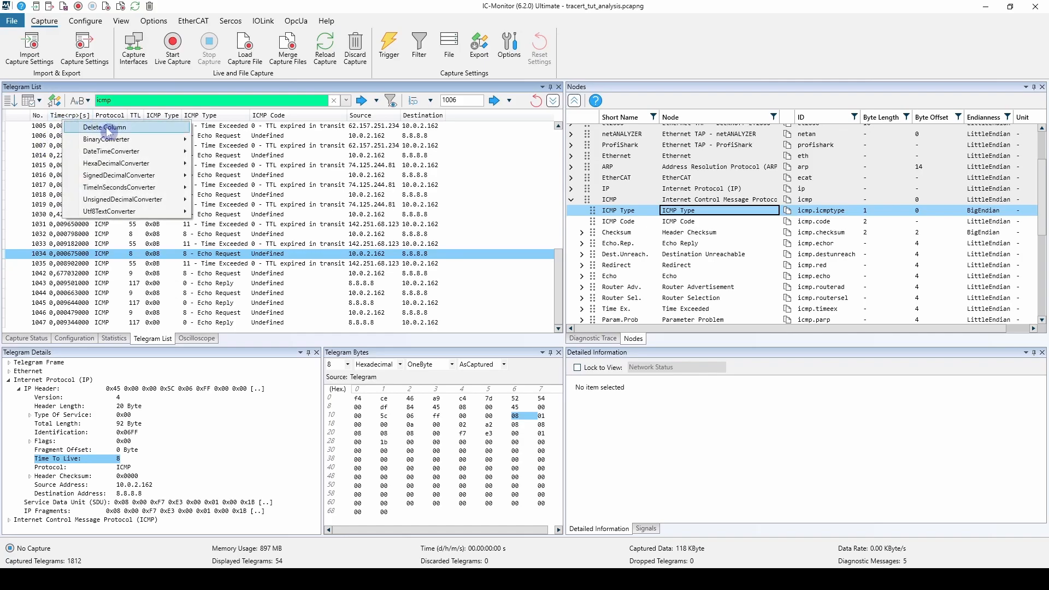
mouse_move(156, 188)
mouse_move(227, 188)
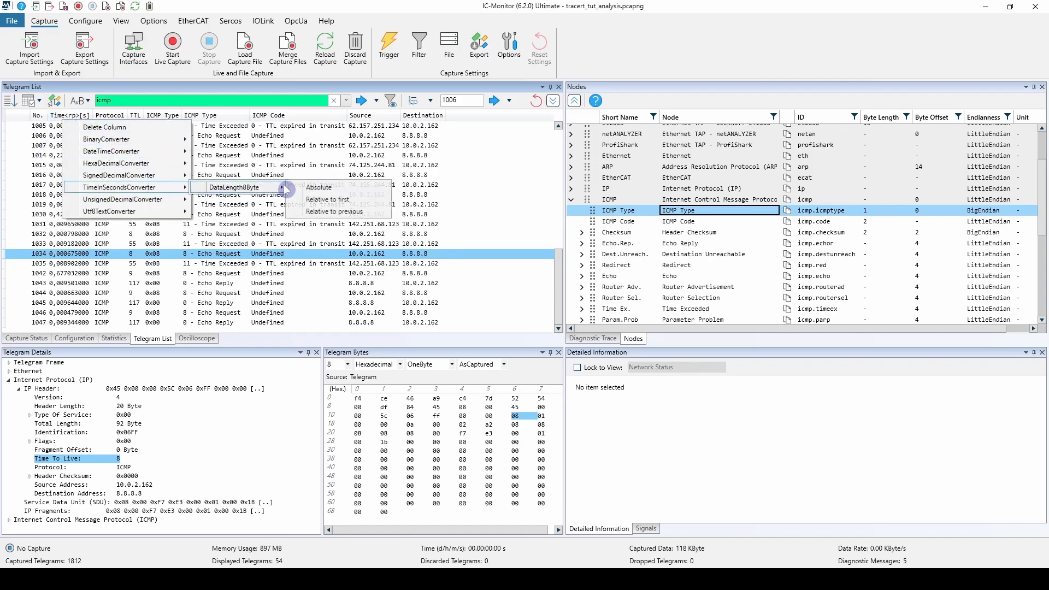
left_click(358, 201)
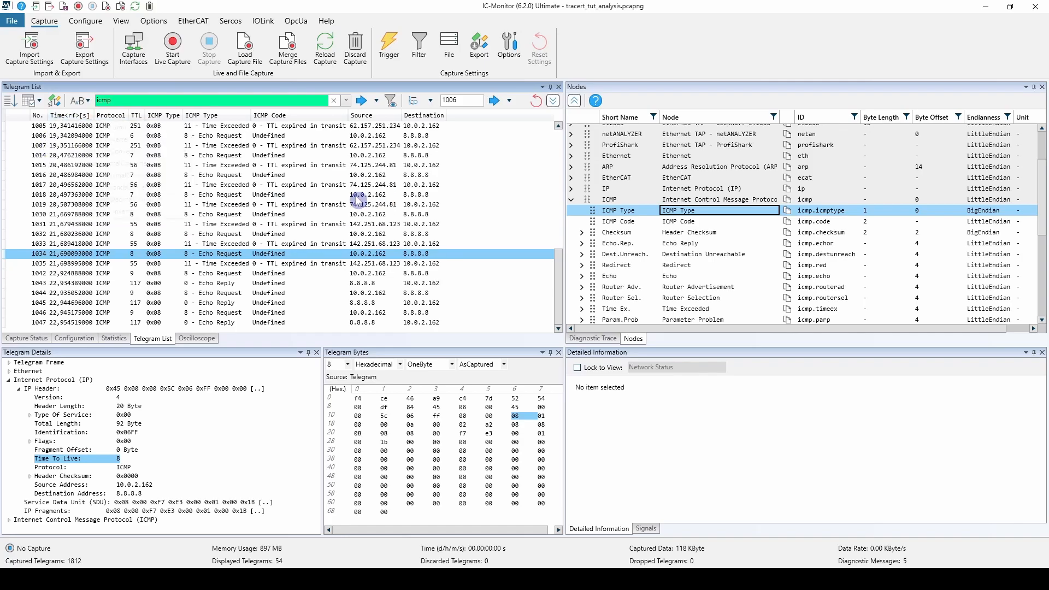
Set telegram 1019 as the time reference value and step through the telegrams that follow it.
left_click(95, 204)
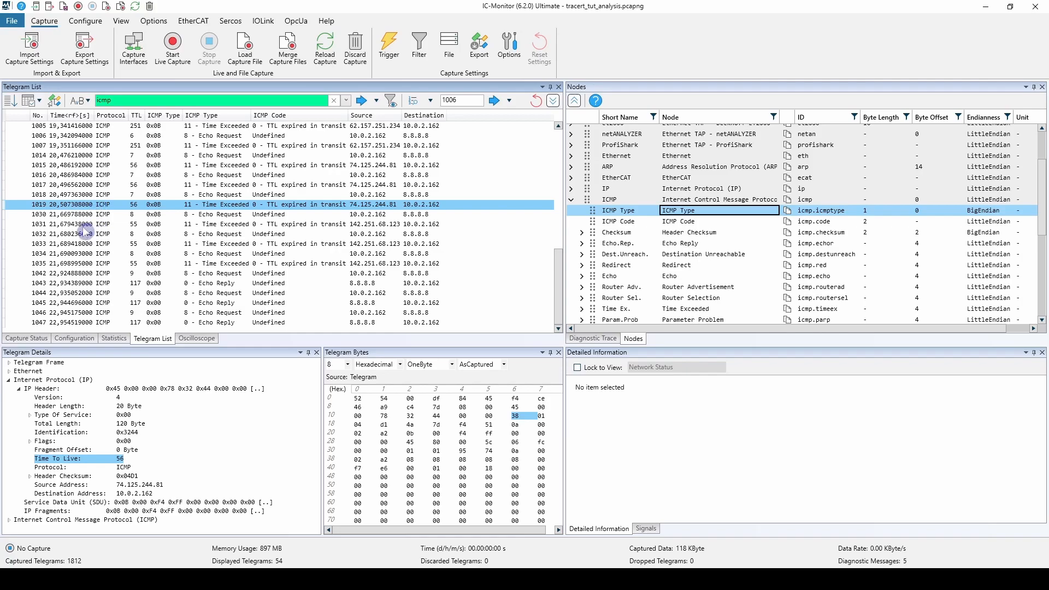
right_click(72, 207)
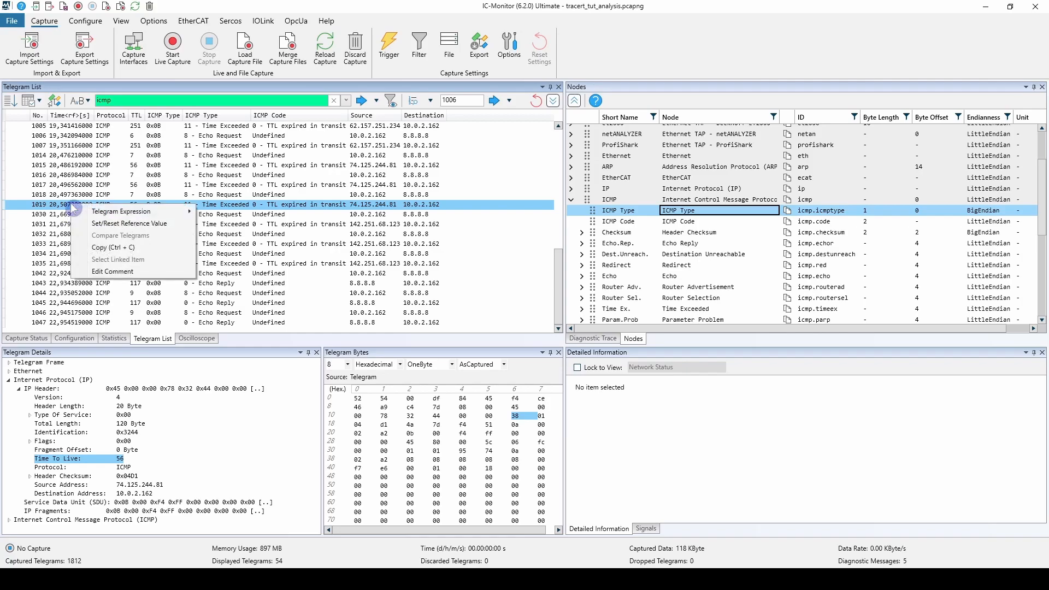
left_click(119, 224)
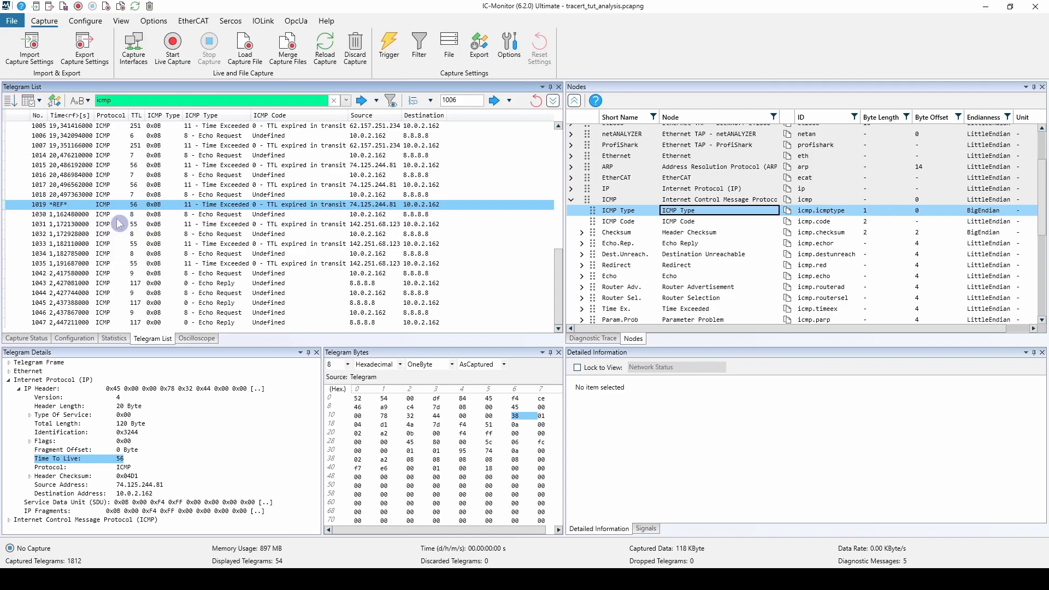
key("Down")
key("Down")
key("Down")
key("Down")
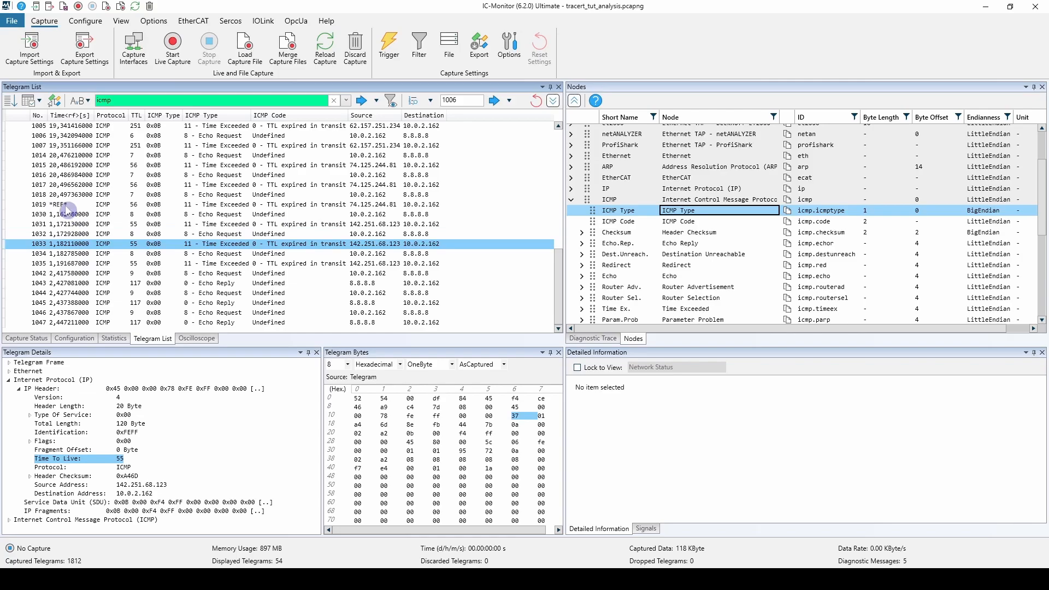
Reset the time reference value on telegram 1019.
left_click(66, 206)
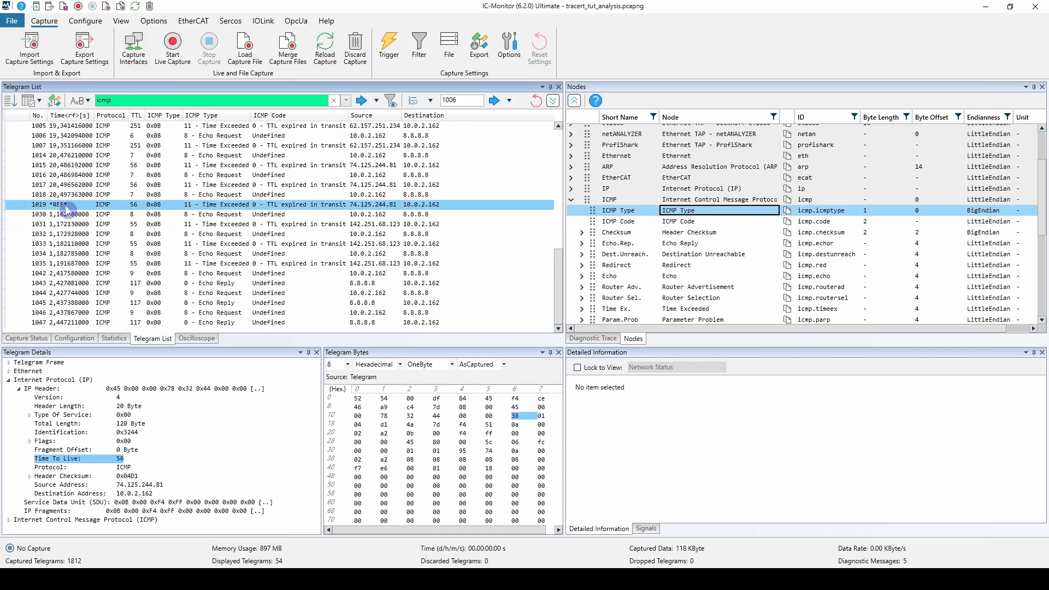
right_click(67, 209)
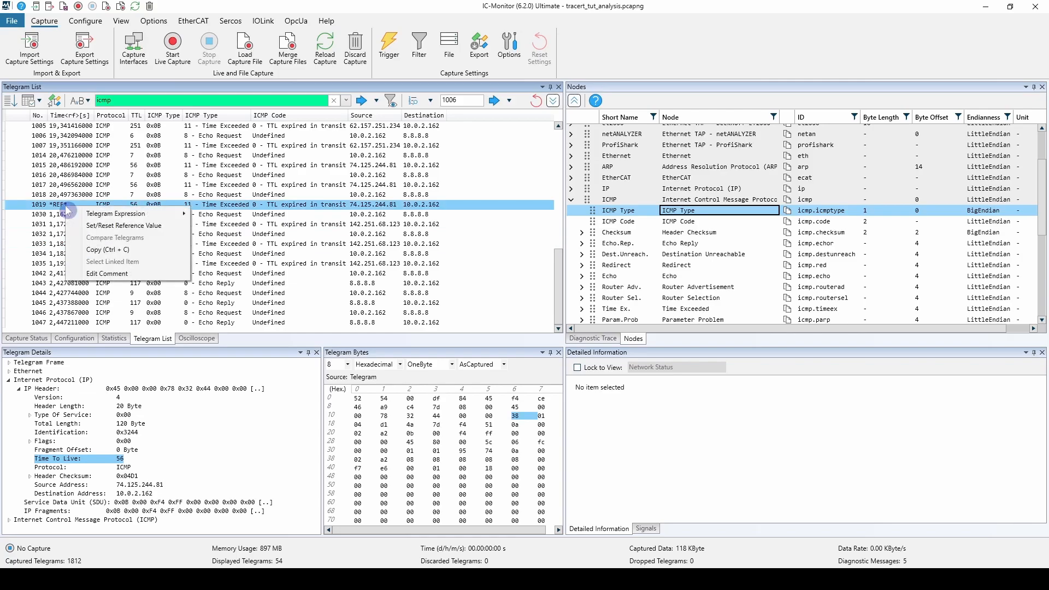
left_click(103, 225)
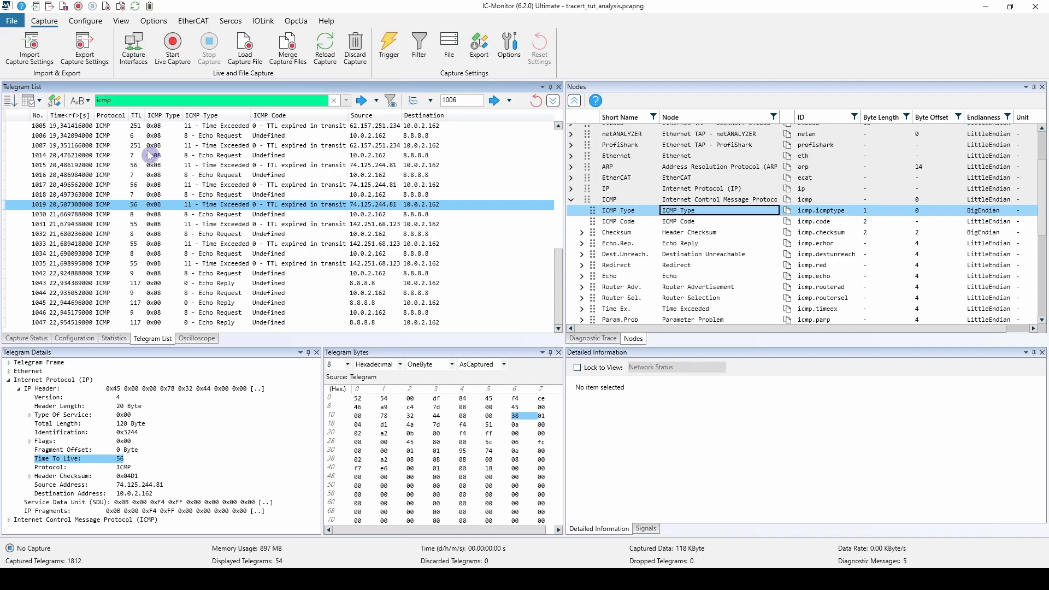
Copy telegrams 1014 through 1035 from the list, paste them into an empty Notepad++ document, and return to IC-Monitor.
left_click(129, 156)
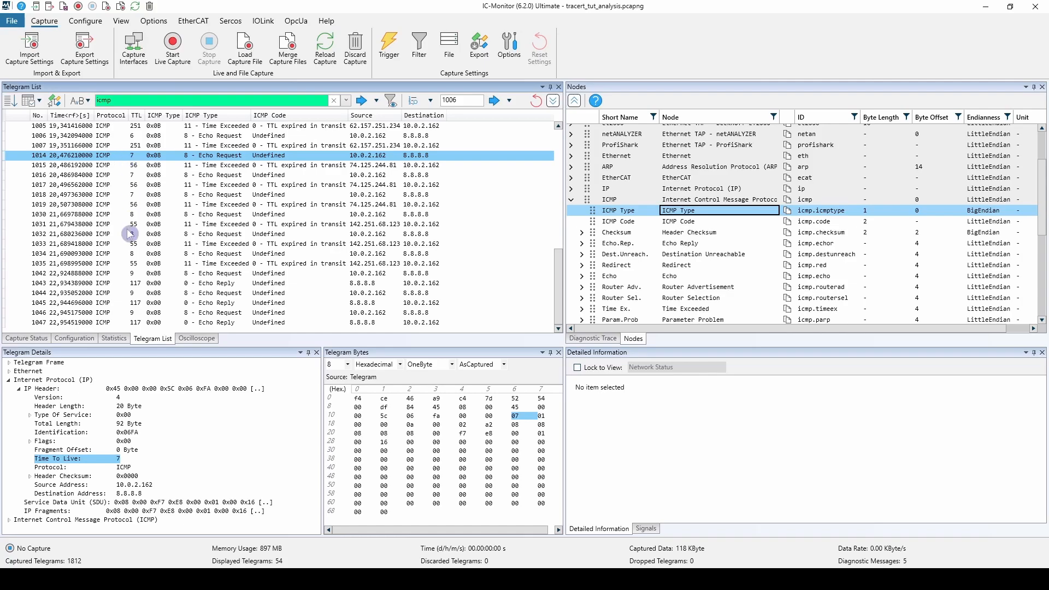
left_click(108, 266, "shift")
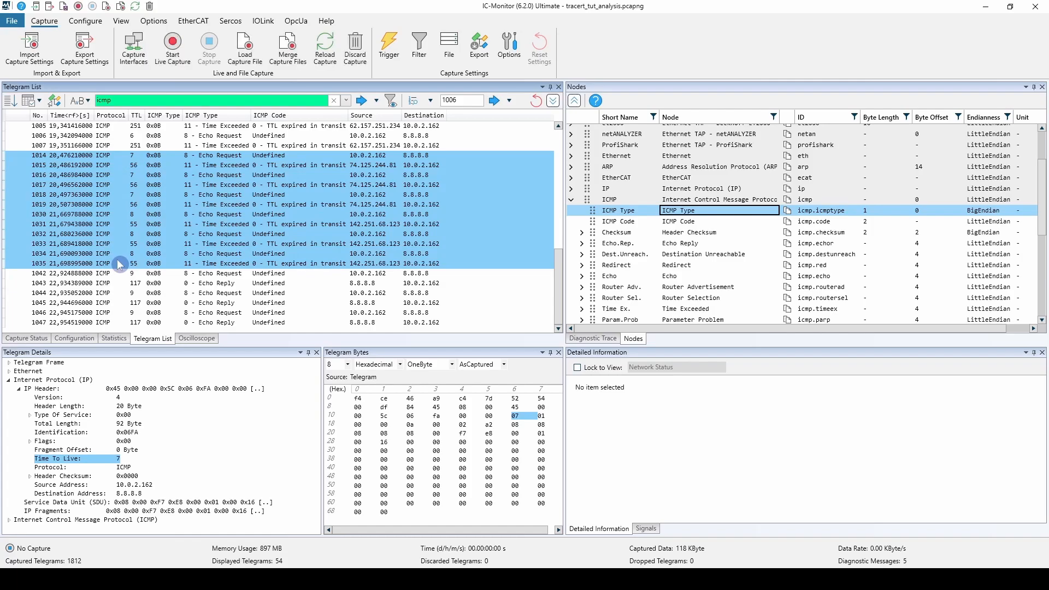
left_click(426, 579)
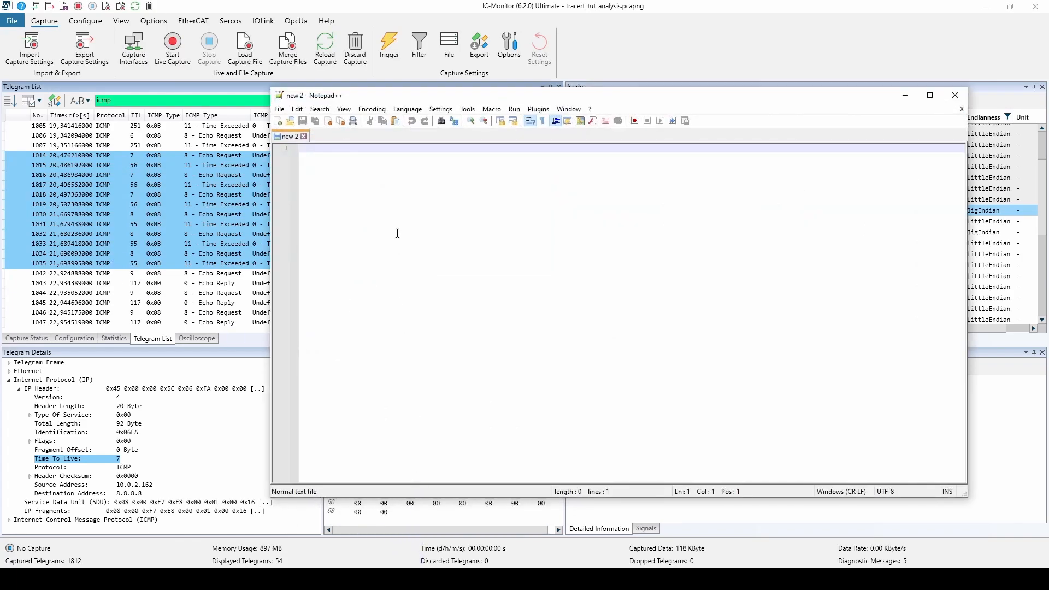
left_click_drag(434, 98, 418, 88)
type("No.\tTime<rf>[s]\tProtocol\tTTL\tICMP Type\tICMP Type\tICMP Code\tSource\tDestination\t 1014\t20,476210000\tICMP\t7\t0x08\t8 - Echo Request\tUndefined\t10.0.2.162\t8.8.8.8\t 1015\t20,486192000\tICMP\t56\t0x0B\t11 - Time Exceeded\t0 - TTL expired in transit\t74.125.244.81\t10.0.2.162\t 1016\t20,486984000\tICMP\t7\t0x08\t8 - Echo Request\tUndefined\t10.0.2.162\t8.8.8.8\t 1017\t20,496562000\tICMP\t56\t0x0B\t11 - Time Exceeded\t0 - TTL expired in transit\t74.125.244.81\t10.0.2.162\t 1018\t20,497363000\tICMP\t7\t0x08\t8 - Echo Request\tUndefined\t10.0.2.162\t8.8.8.8\t 1019\t20,507308000\tICMP\t56\t0x0B\t11 - Time Exceeded\t0 - TTL expired in transit\t74.125.244.81\t10.0.2.162\t 1030\t21,669788000\tICMP\t8\t0x08\t8 - Echo Request\tUndefined\t10.0.2.162\t8.8.8.8\t 1031\t21,679438000\tICMP\t55\t0x0B\t11 - Time Exceeded\t0 - TTL expired in transit\t142.251.68.123\t10.0.2.162\t 1032\t21,680236000\tICMP\t8\t0x08\t8 - Echo Request\tUndefined\t10.0.2.162\t8.8.8.8\t 1033\t21,689418000\tICMP\t55\t0x0B\t11 - Time Exceeded\t0 - TTL expired in transit\t142.251.68.123\t10.0.2.162\t 1034\t21,690093000\tICMP\t8\t0x08\t8 - Echo Request\tUndefined\t10.0.2.162\t8.8.8.8\t 1035\t21,698995000\tICMP\t55\t0x0B\t11 - Time Exceeded\t0 - TTL expired in transit\t142.251.68.123\t10.0.2.162")
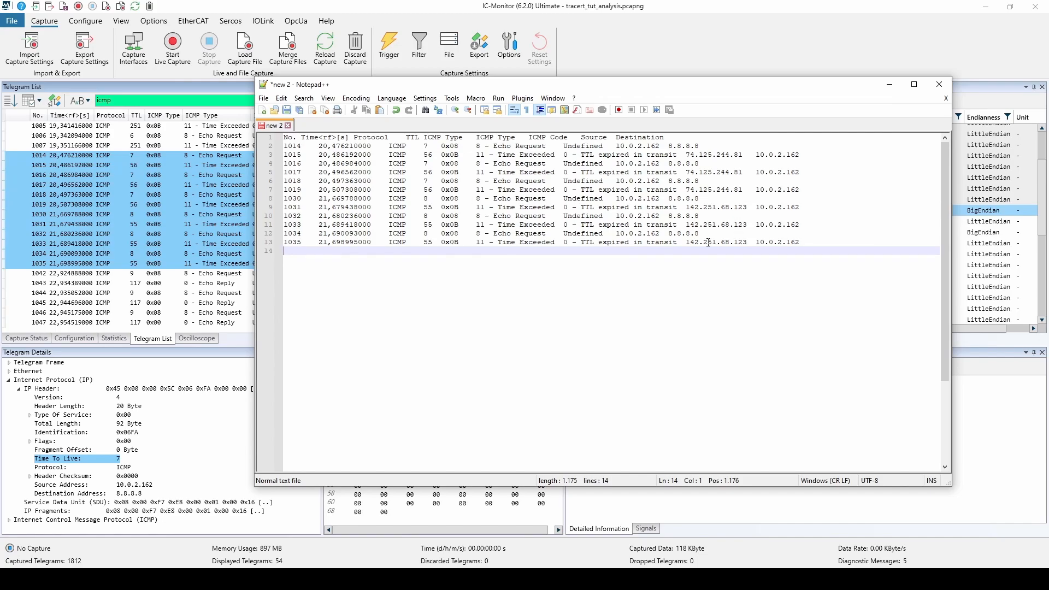
left_click(888, 92)
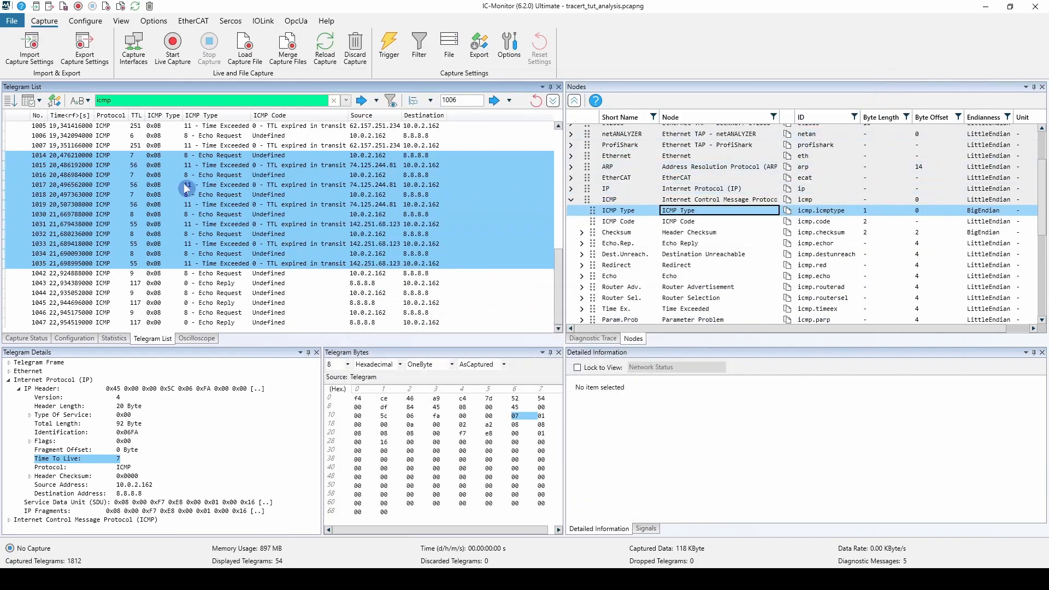
Enable fading out of equal values in the telegram list and disable it again.
left_click(163, 196)
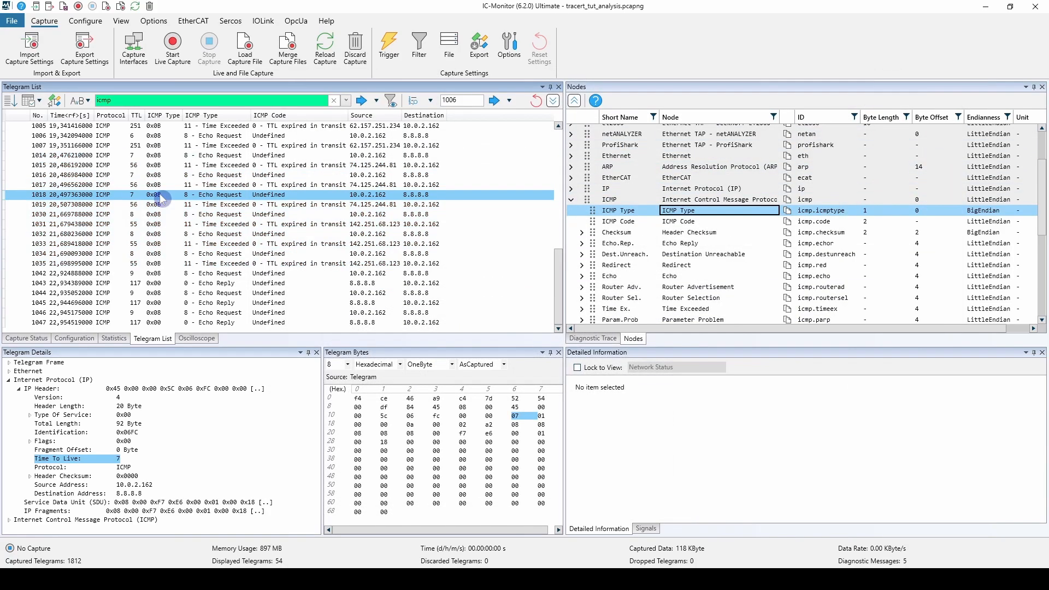
left_click(40, 101)
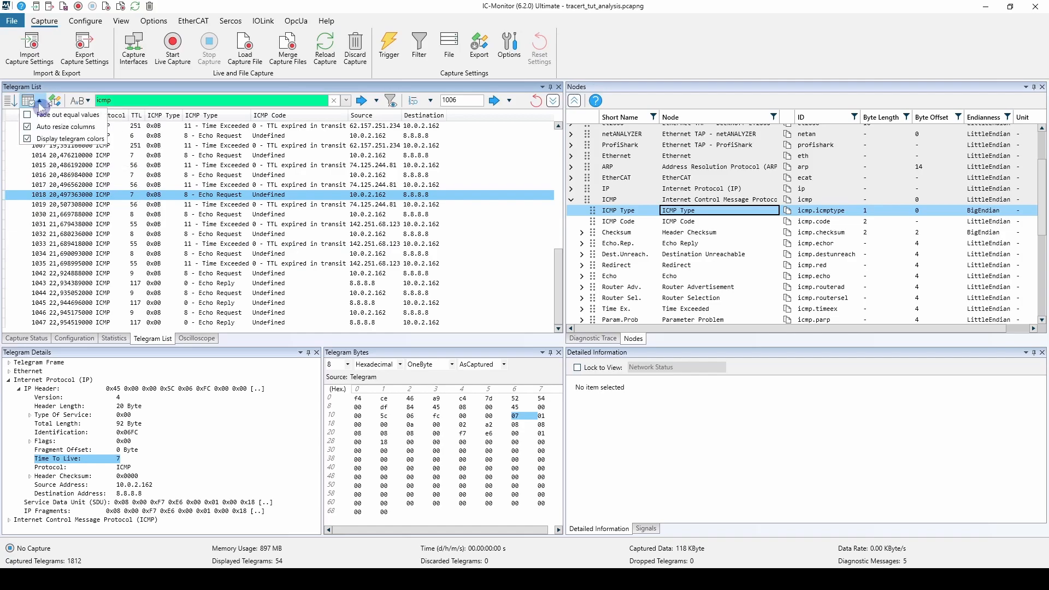
left_click(42, 114)
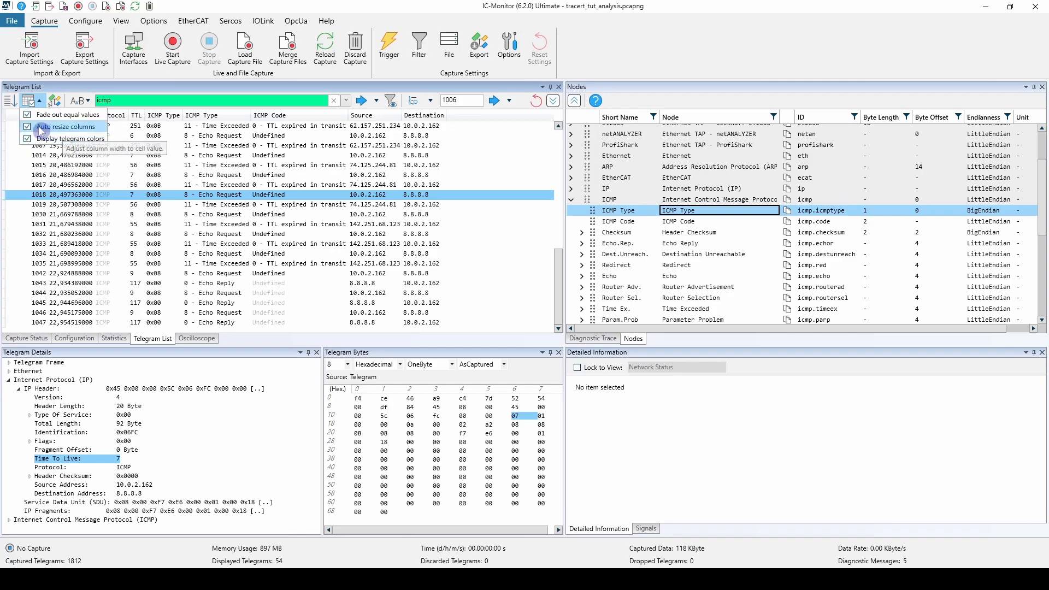
left_click(29, 116)
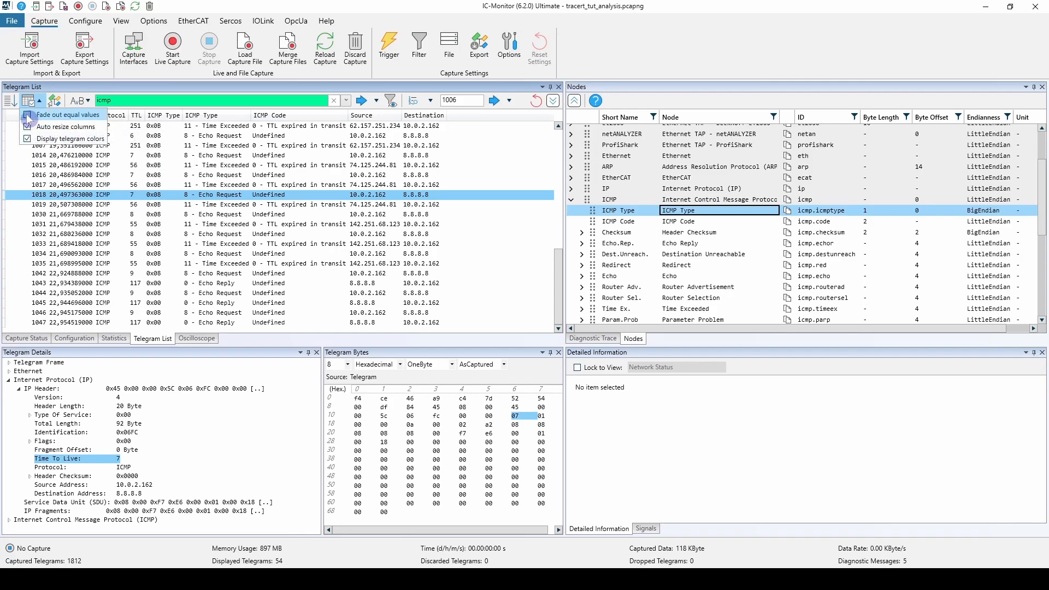
left_click(297, 195)
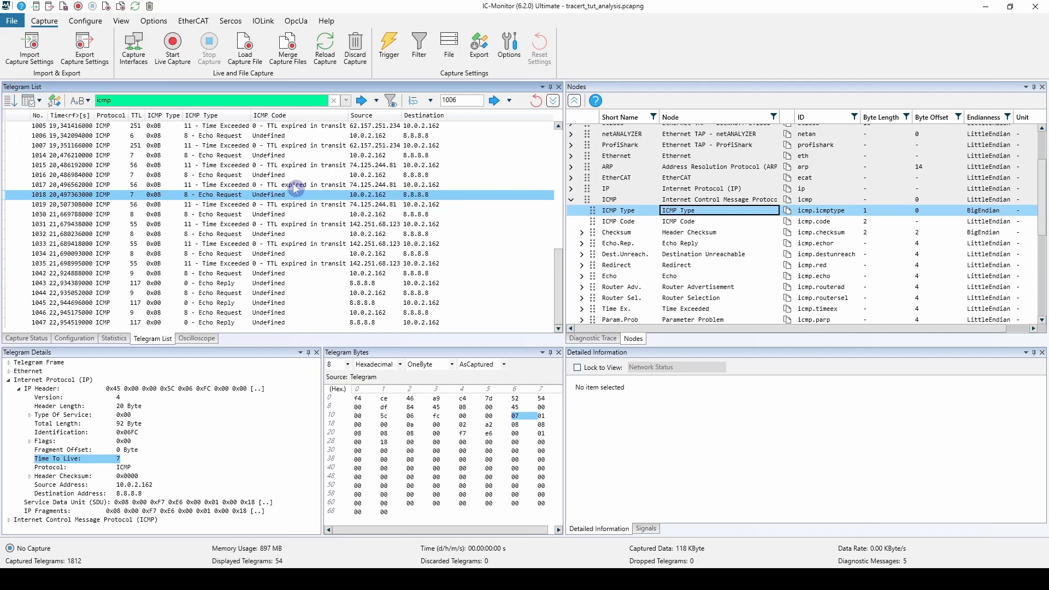
Expand the telegram list's additional options and view the Hide Equal Telegrams configuration without applying it.
left_click(553, 102)
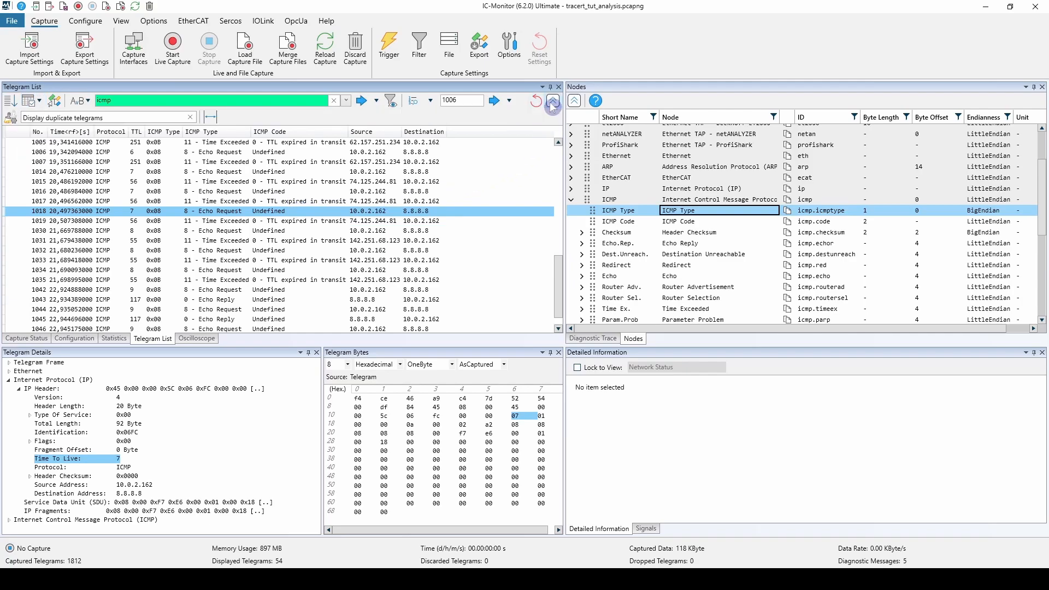
left_click(10, 121)
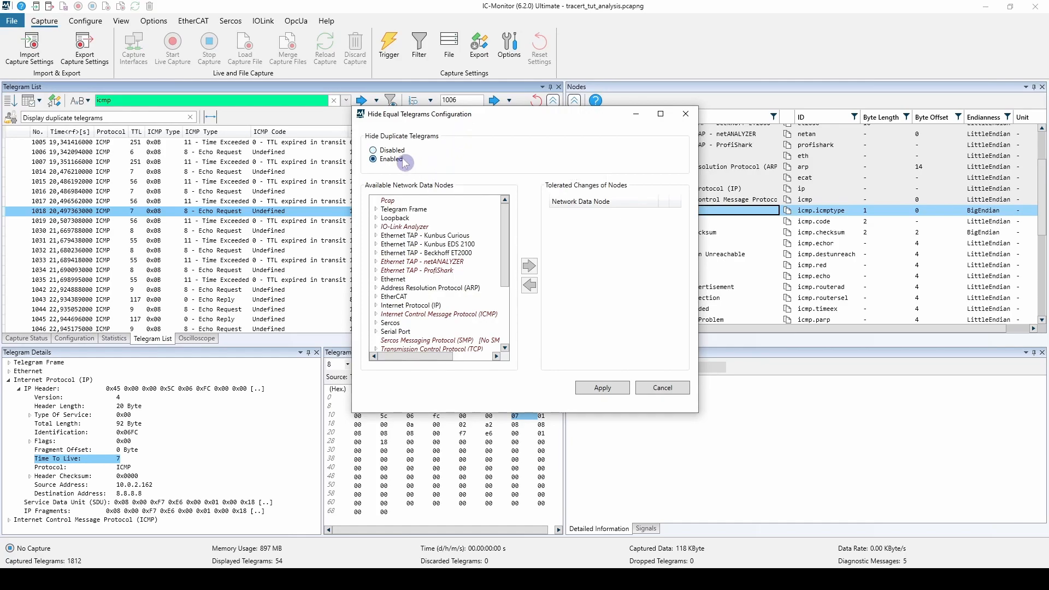
left_click(670, 387)
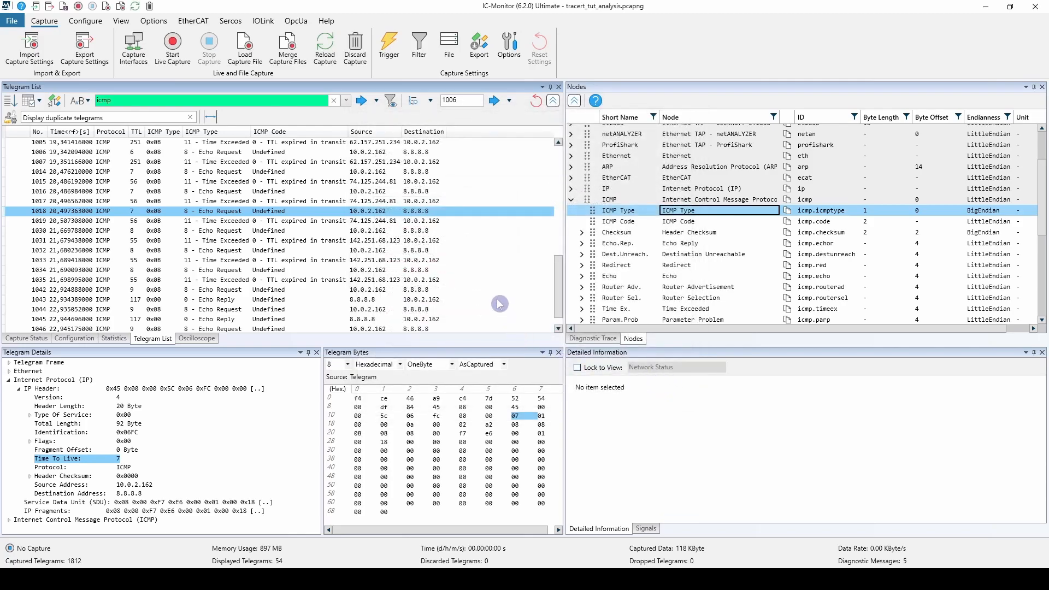